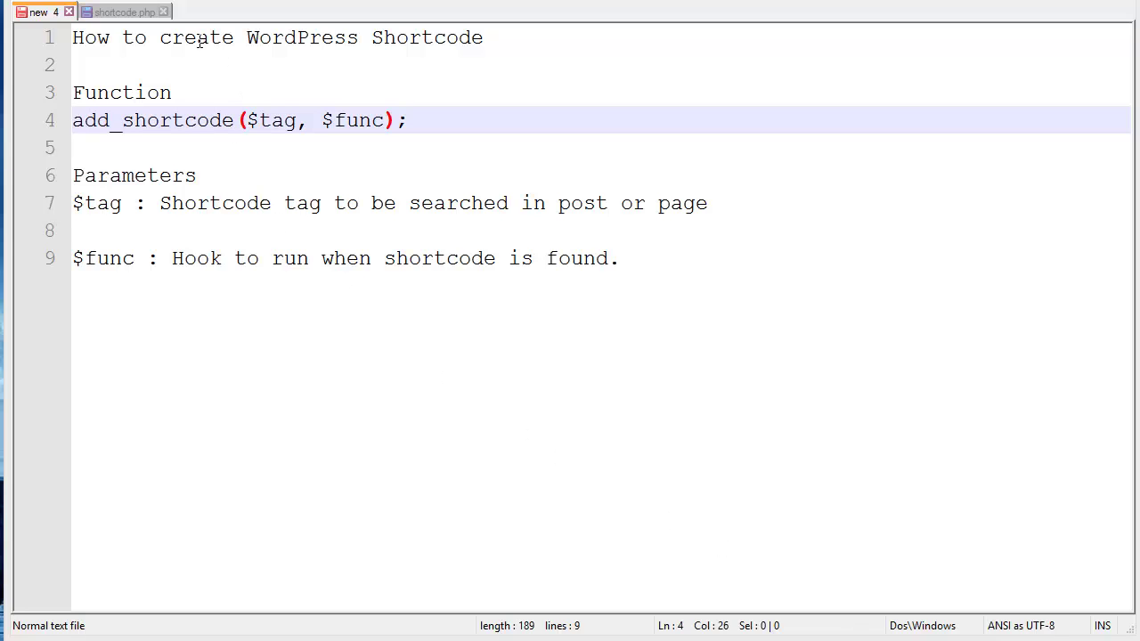
Switch to shortcode.php showing the plugin header and Example 1 comment.
left_click(139, 14)
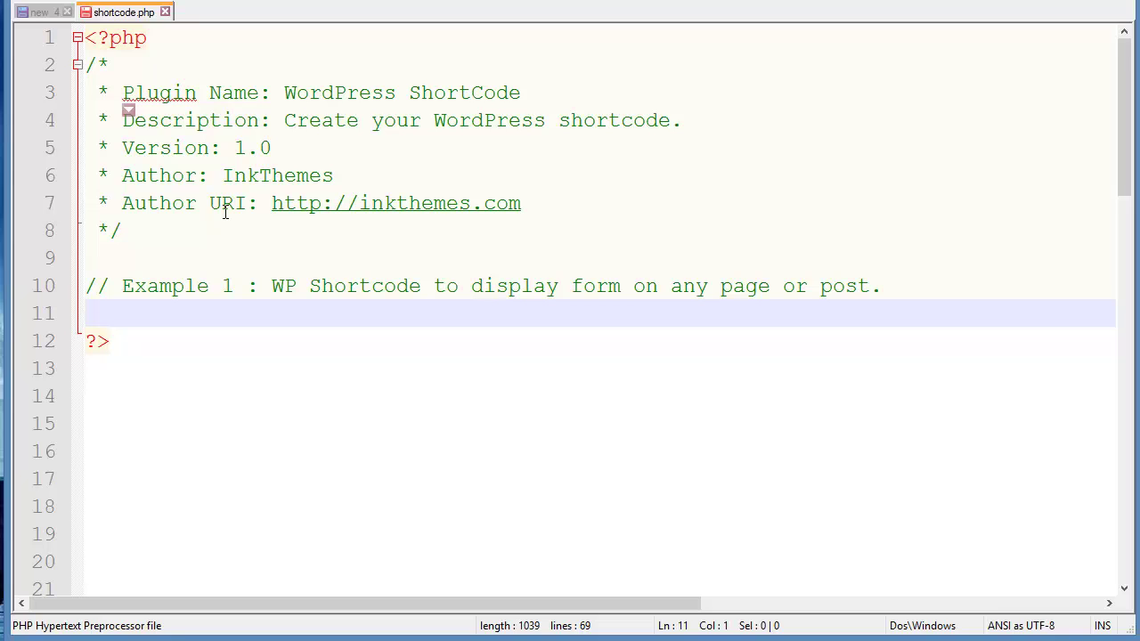
Start the form_creation() function and open a form tag with class ink_form.
type("functi")
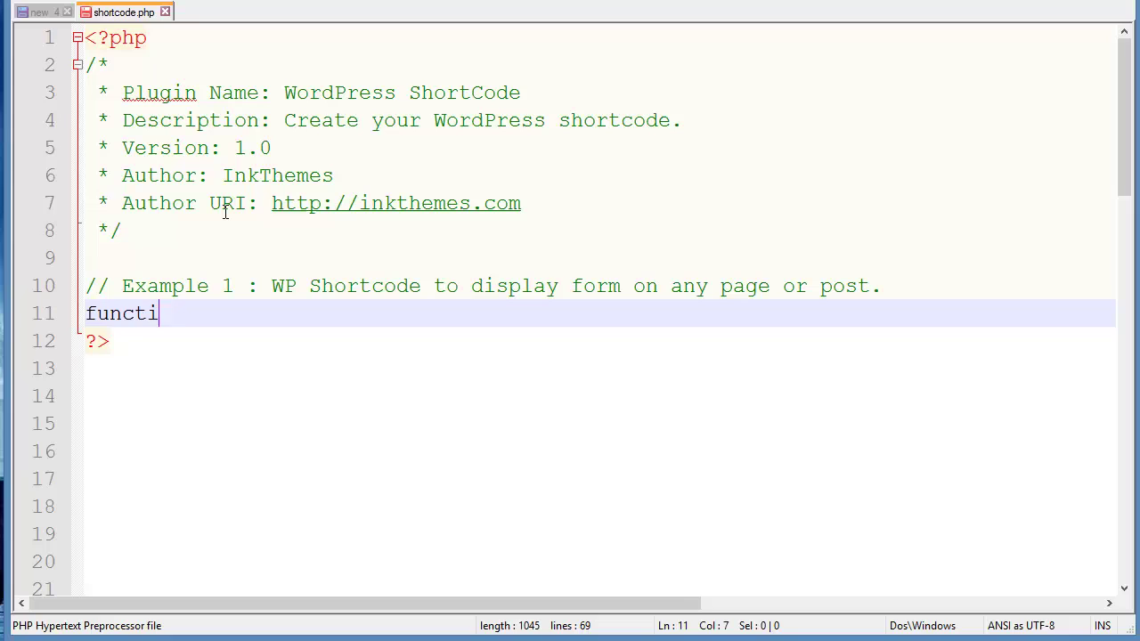
type("on")
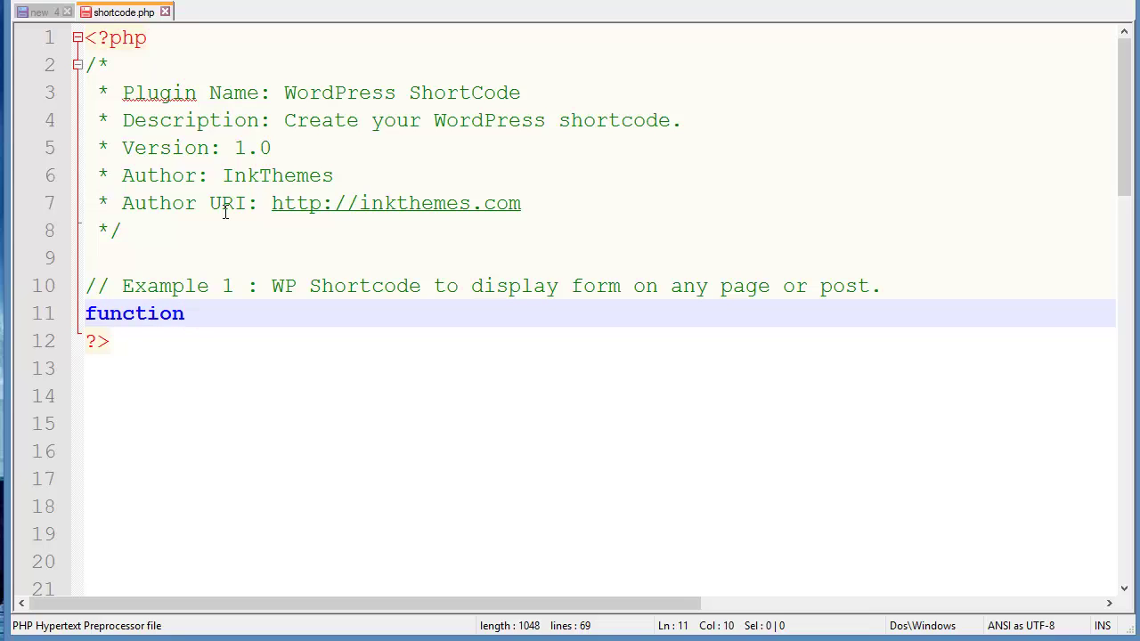
type(" form_creati")
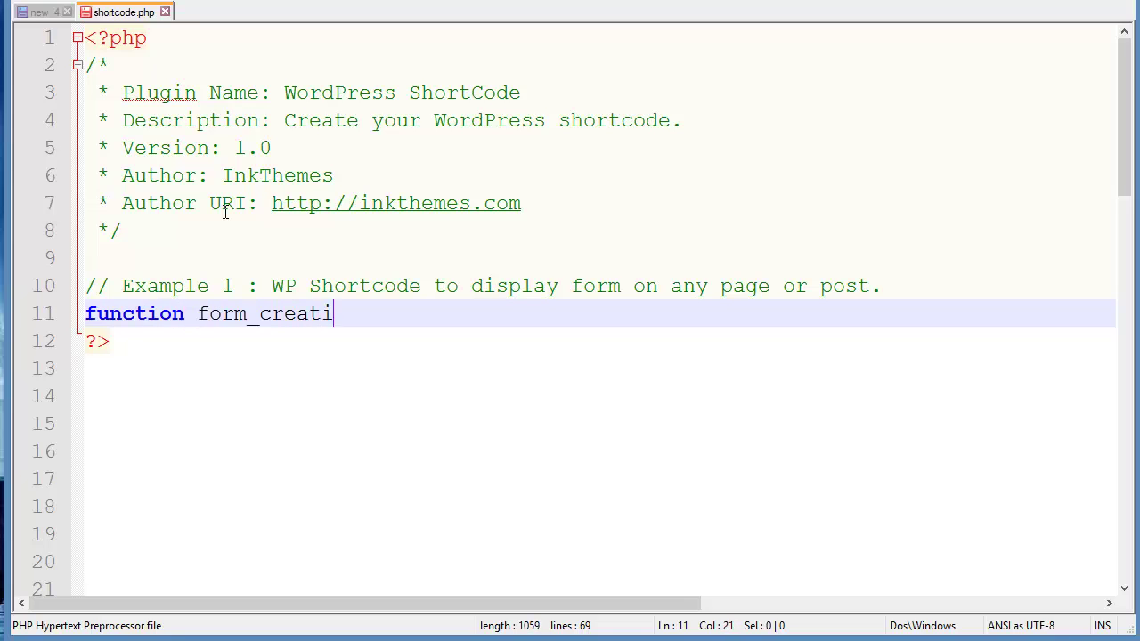
type("on()")
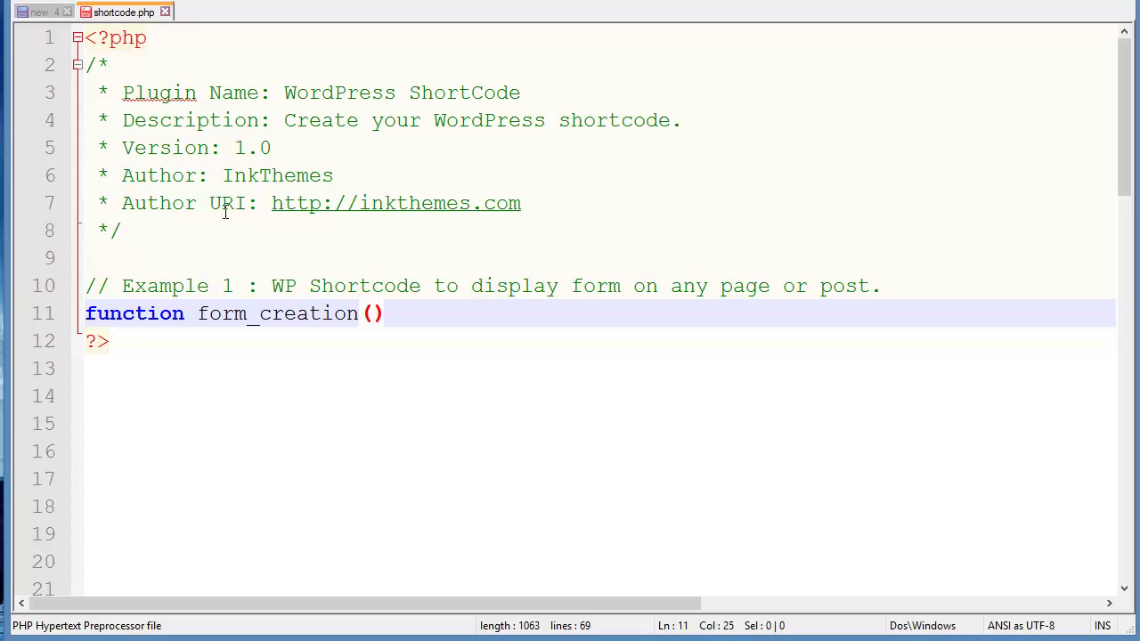
type("{")
key("Down")
key("Down")
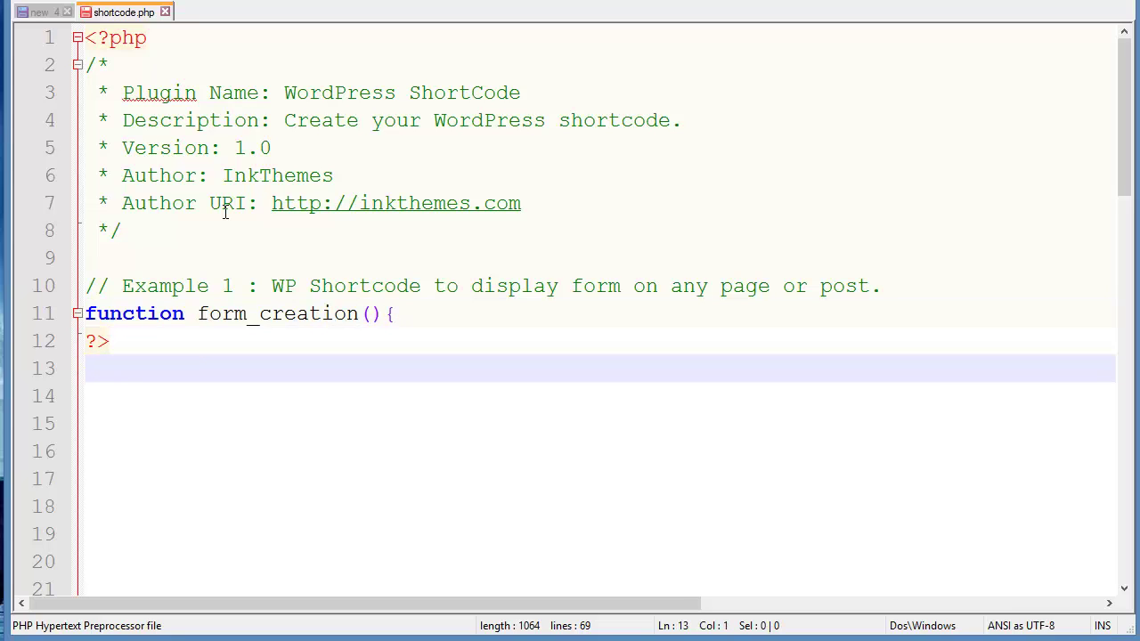
type("for")
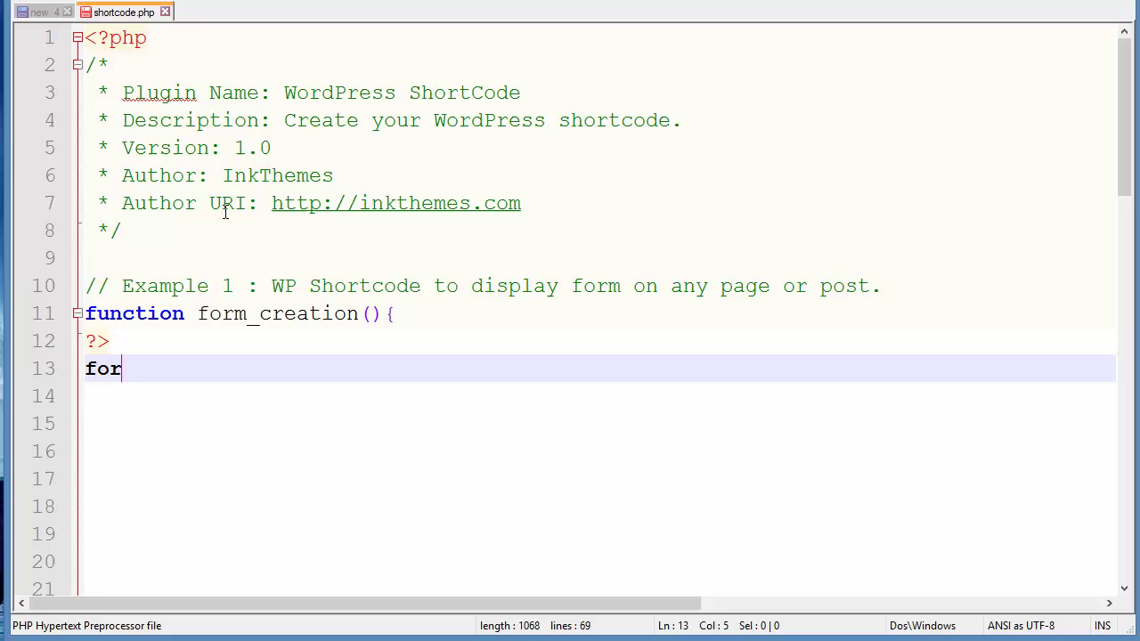
type("m")
key("ctrl+z")
type("<")
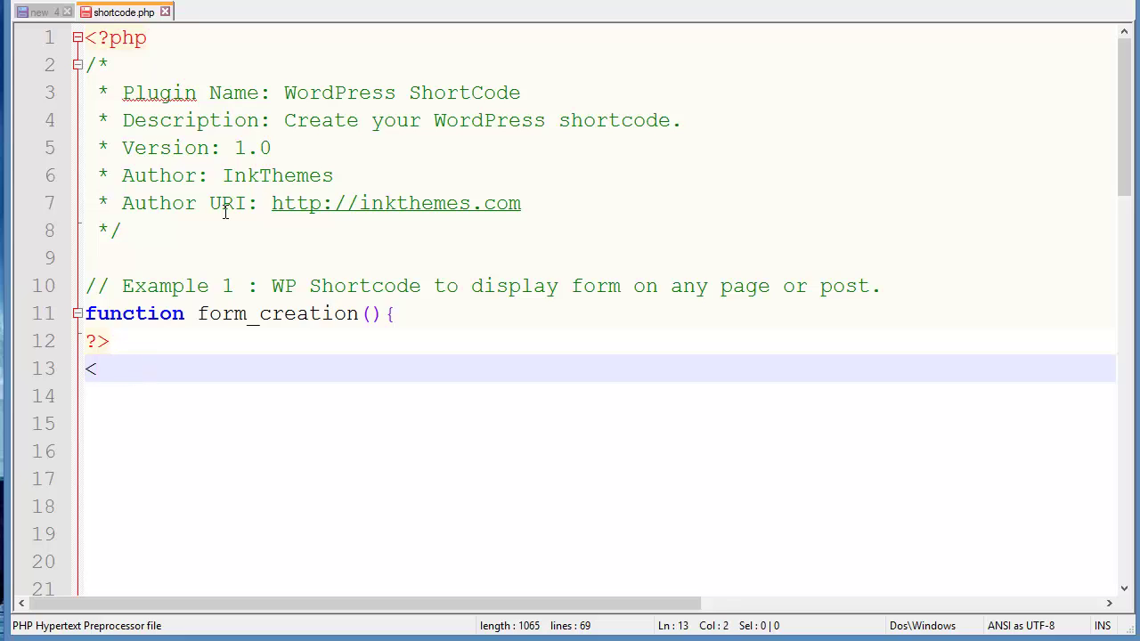
type("form class")
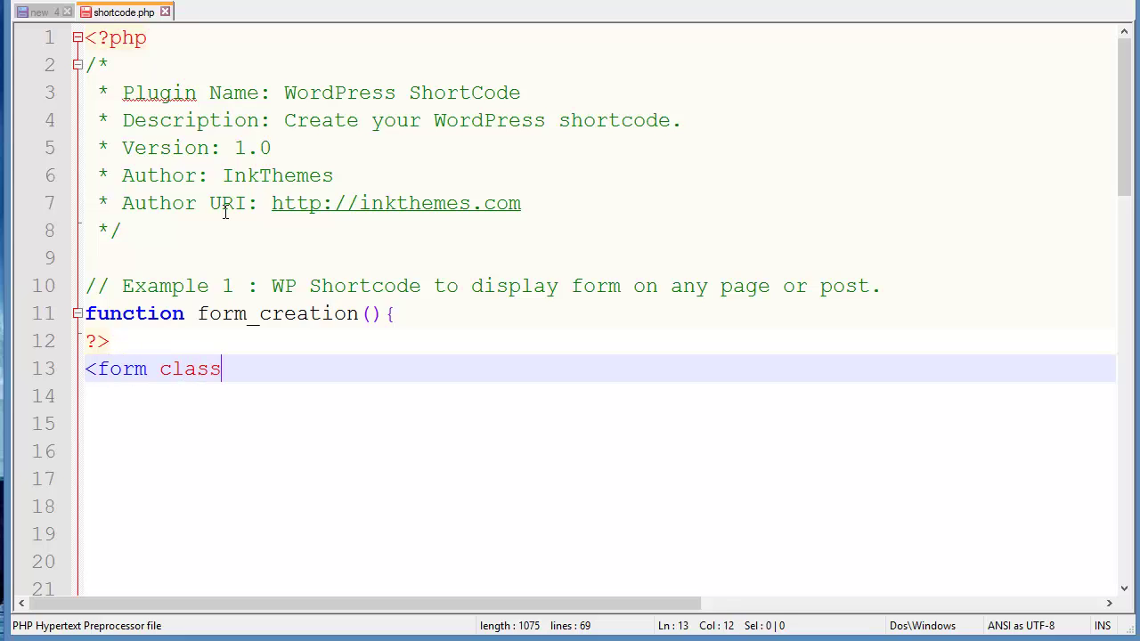
type("=\"")
type("ink_form")
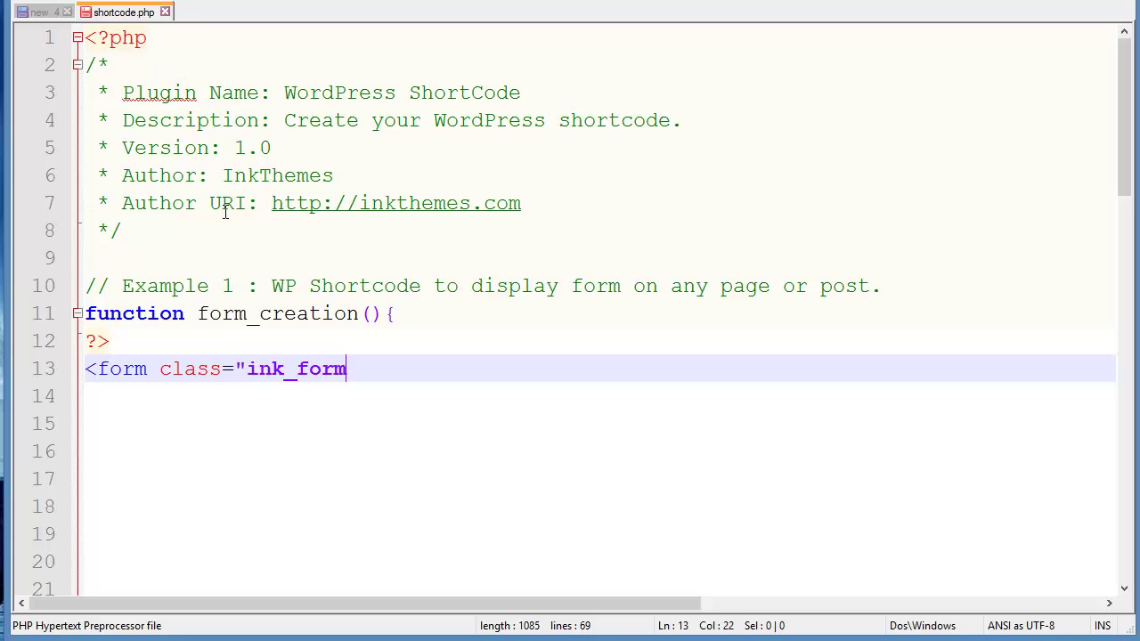
type("\"")
type(">")
key("Return")
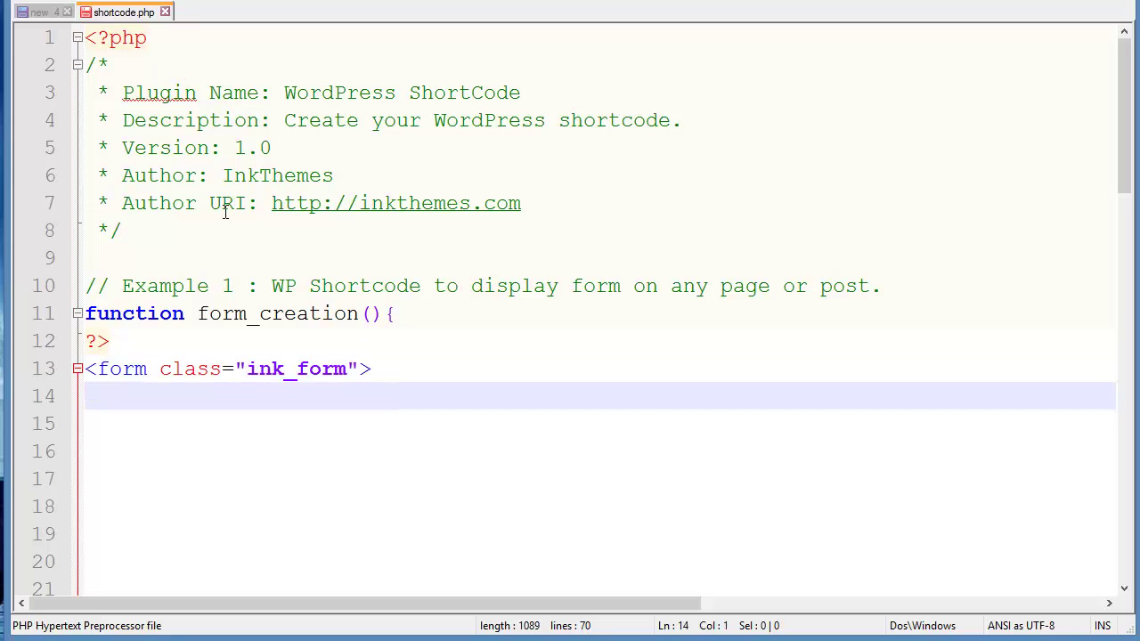
Add a 'Name :' text input named firstname followed by a </br> line break.
type("Name : ")
type("<inp")
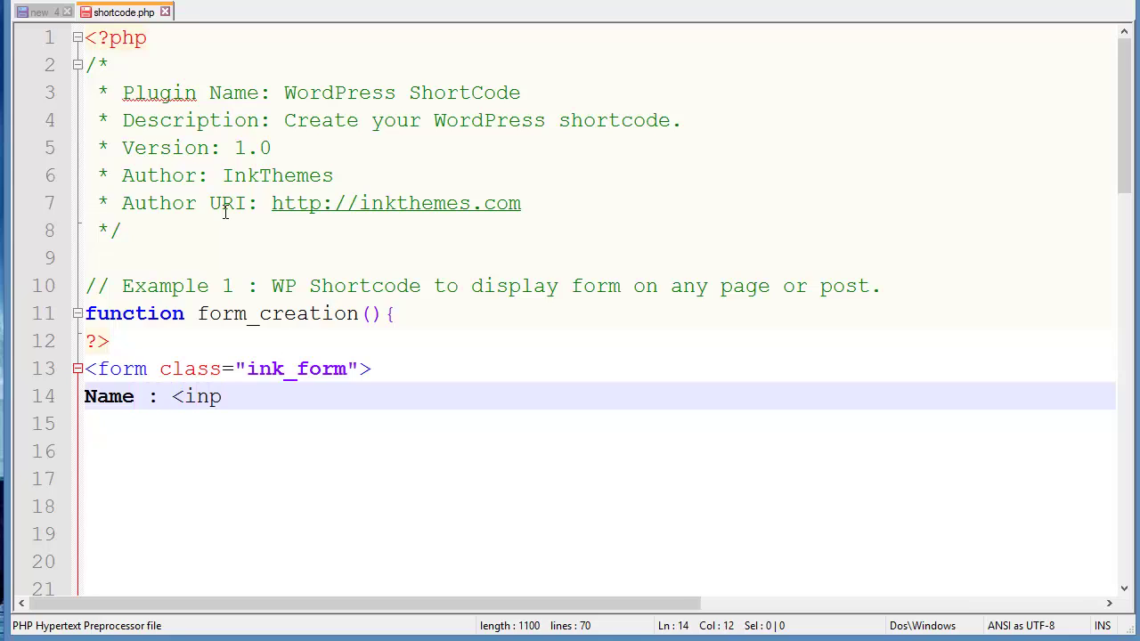
type("ut type=")
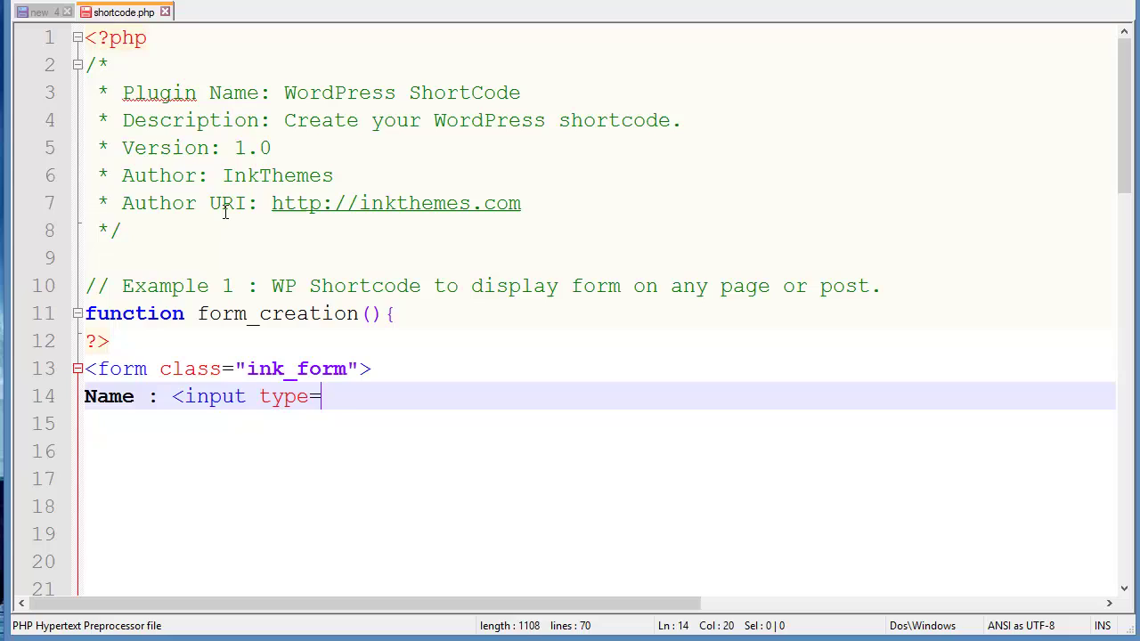
type("\"text\"")
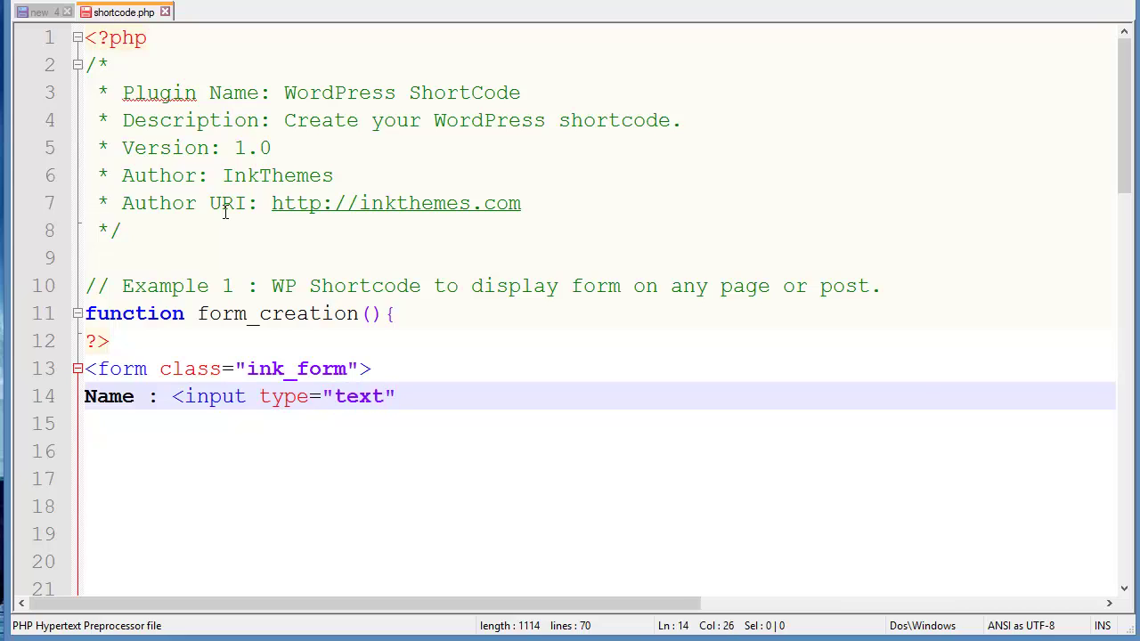
type(" n")
type("ame=\"fi")
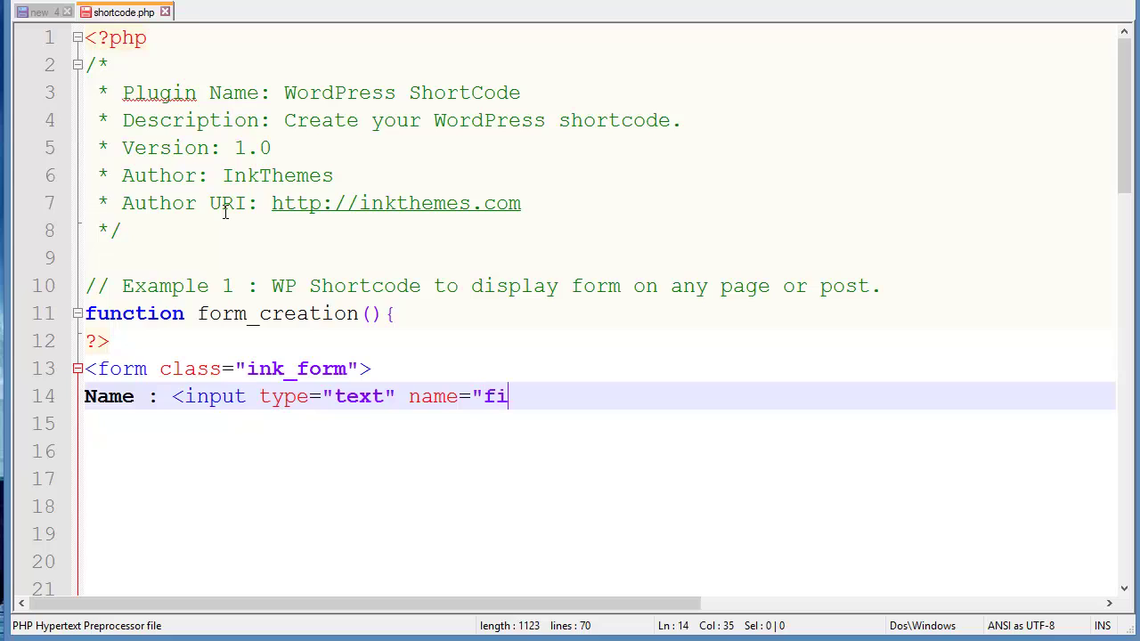
type("rstname\"")
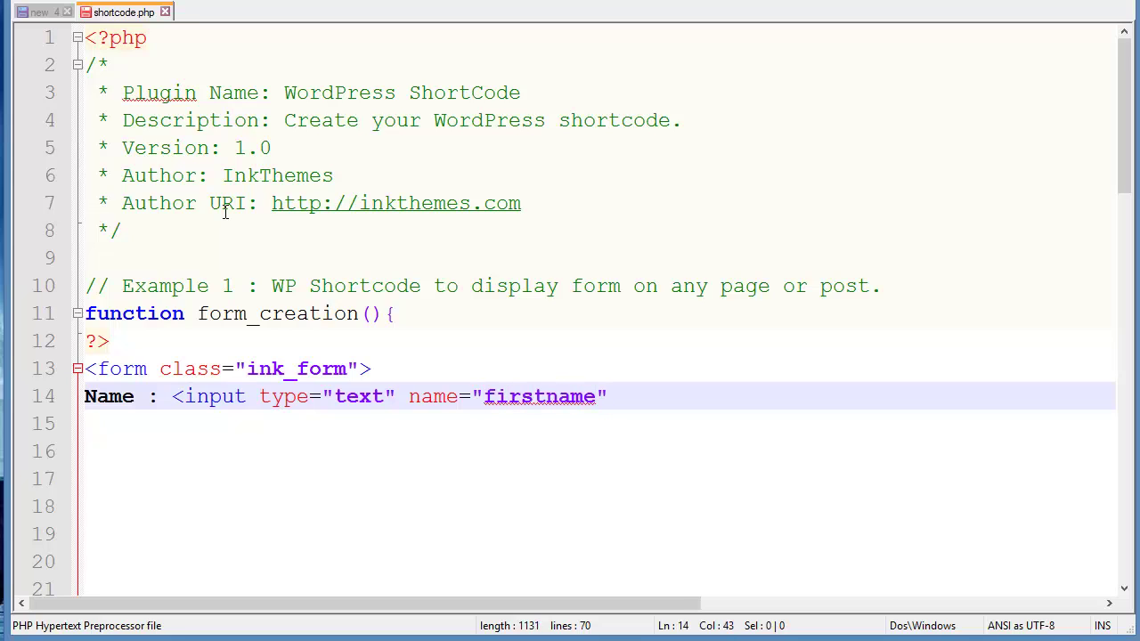
type(">")
type(" <")
type("/br")
type(">")
key("Return")
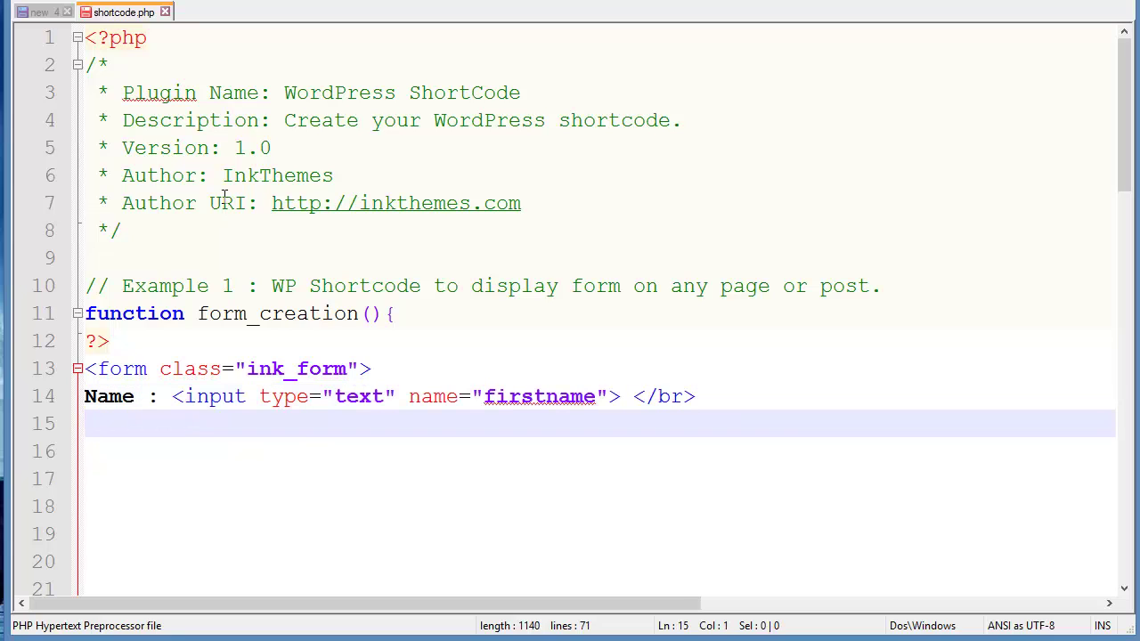
Duplicate the Name line as an Email text input named email.
left_click_drag(85, 396, 712, 422)
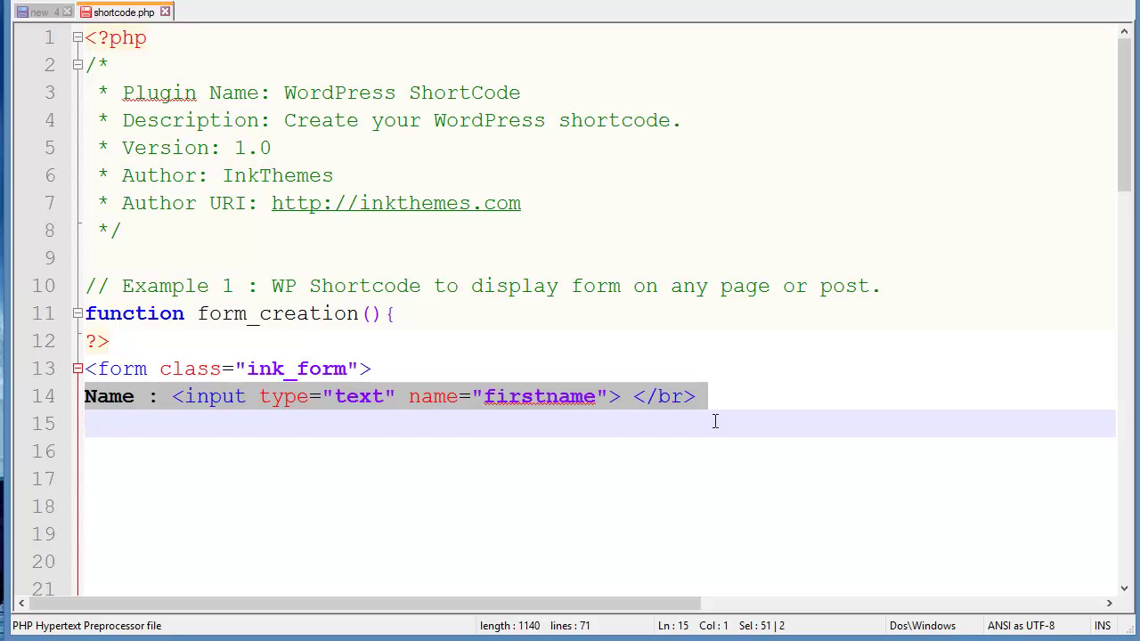
key("ctrl+c")
left_click(716, 401)
key("Return")
key("ctrl+v")
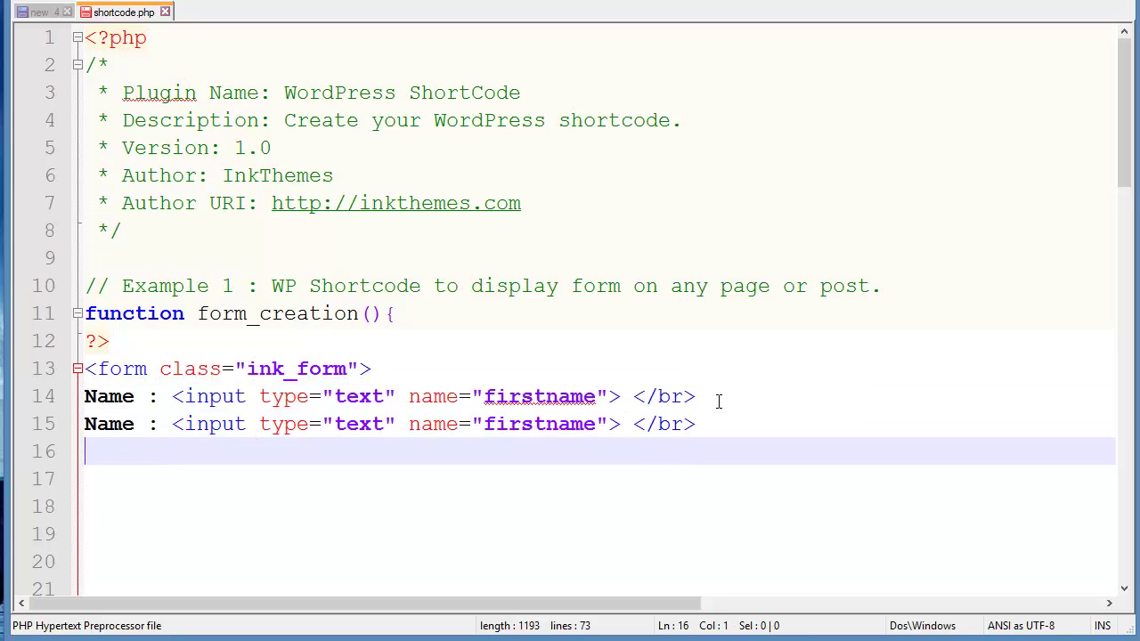
left_click_drag(132, 425, 76, 427)
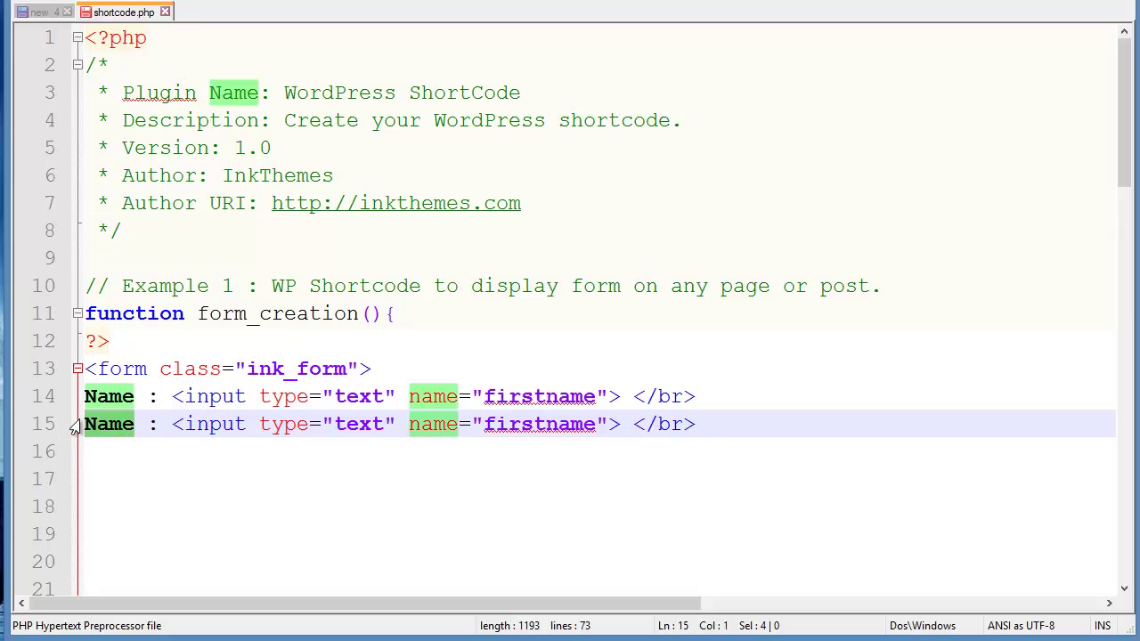
type("E")
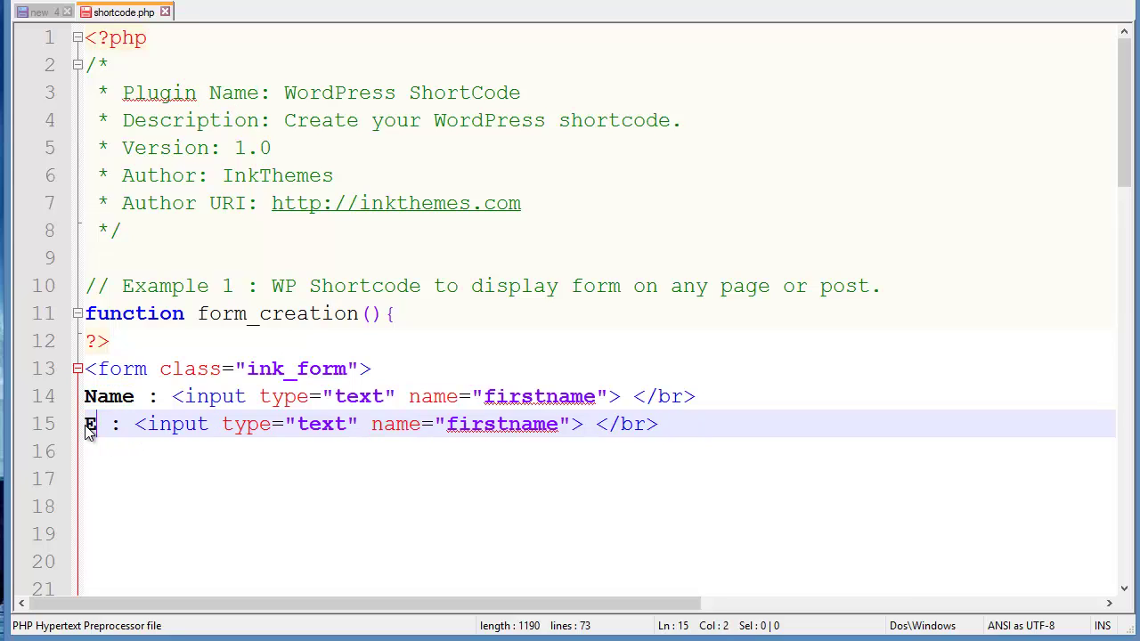
type("mail")
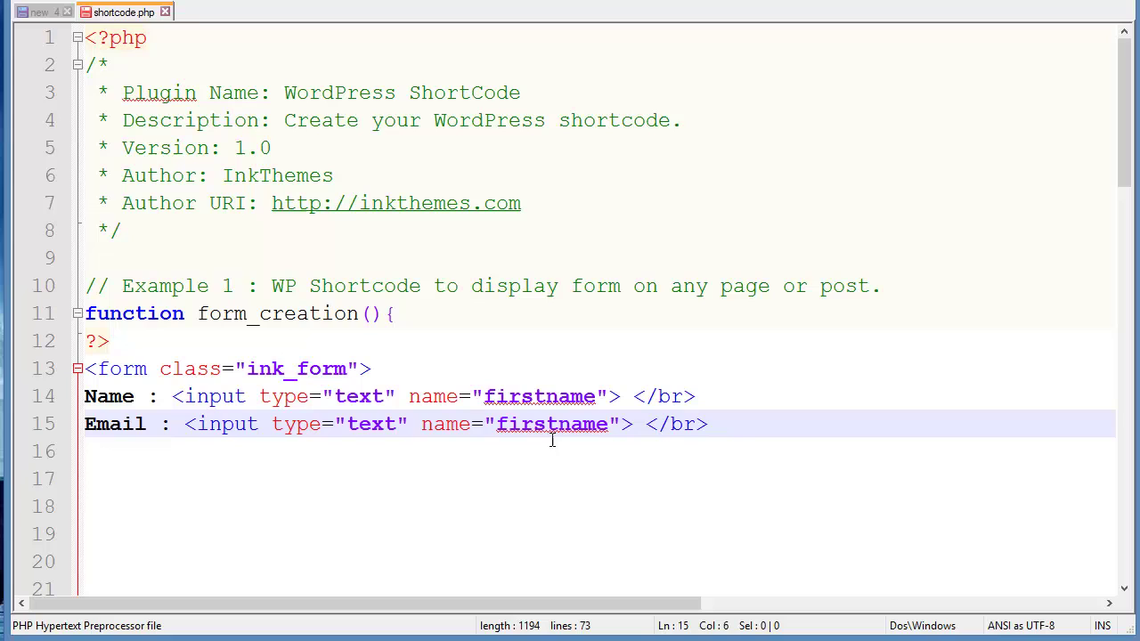
left_click_drag(609, 424, 496, 428)
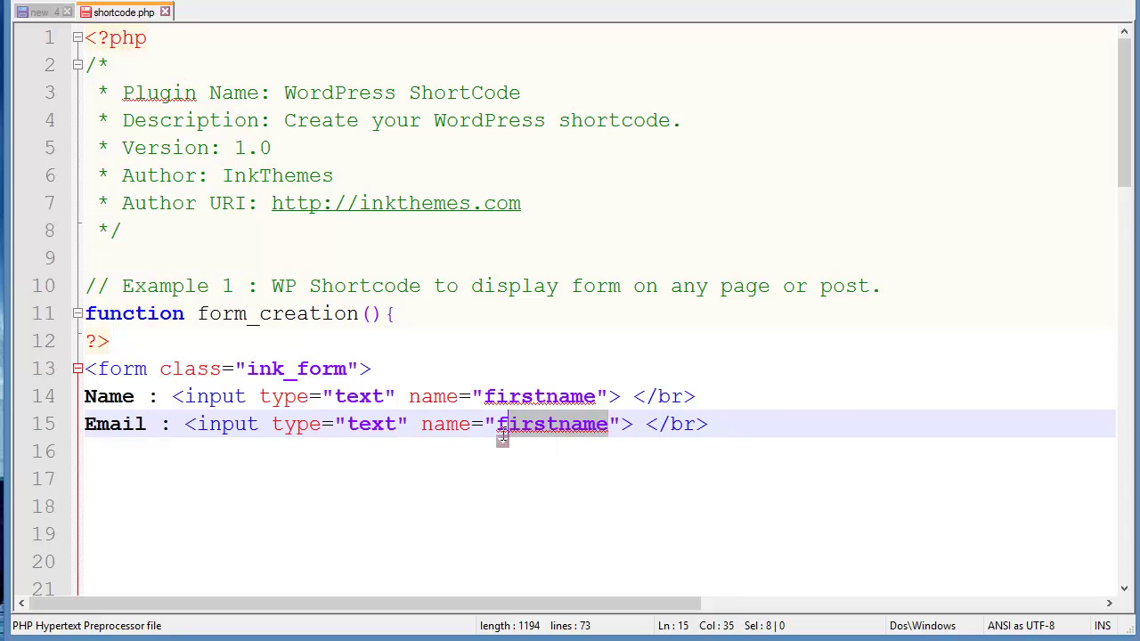
type("email")
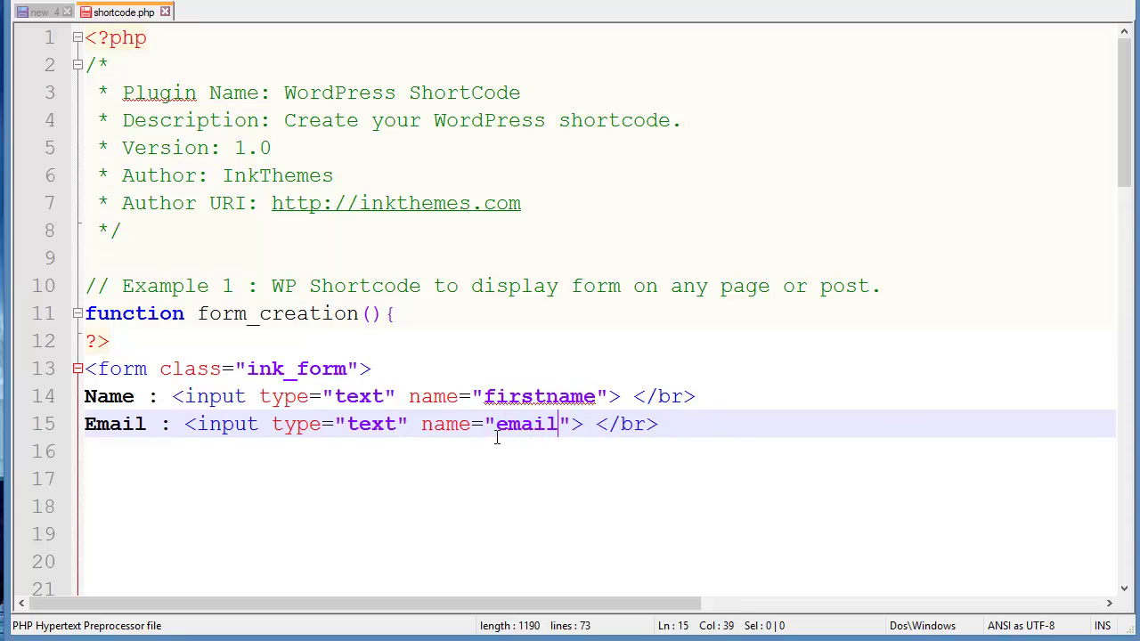
left_click(672, 427)
key("Return")
Add a Message field of type textarea named message below the Email line.
key("BackSpace")
key("Return")
key("ctrl+v")
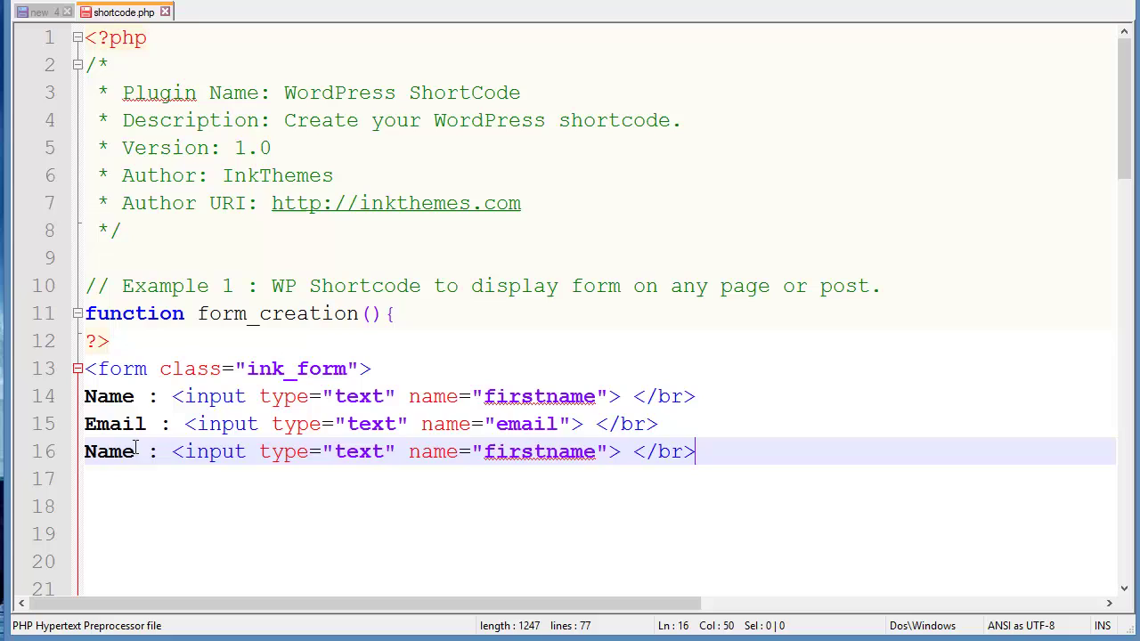
left_click_drag(134, 451, 52, 454)
type("Mes")
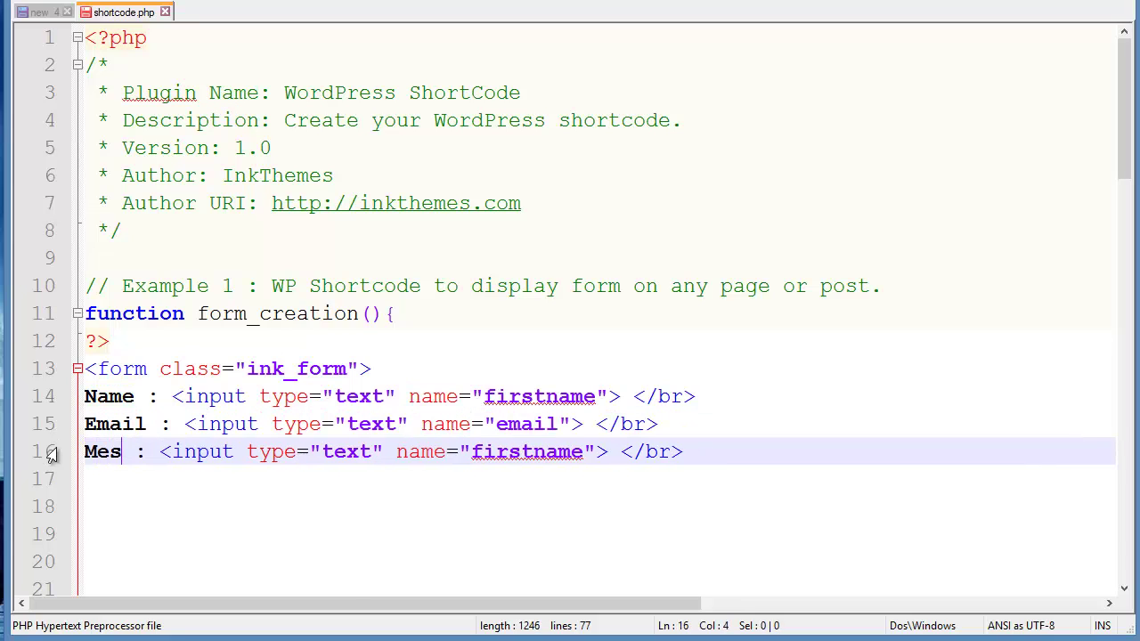
type("sage")
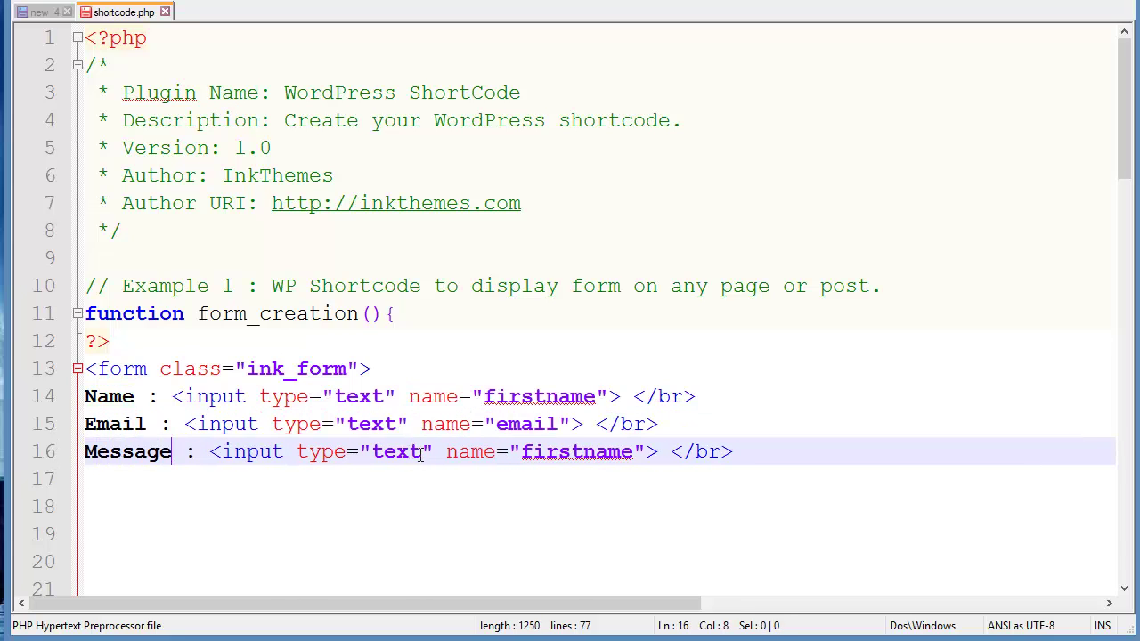
left_click(422, 452)
type("area")
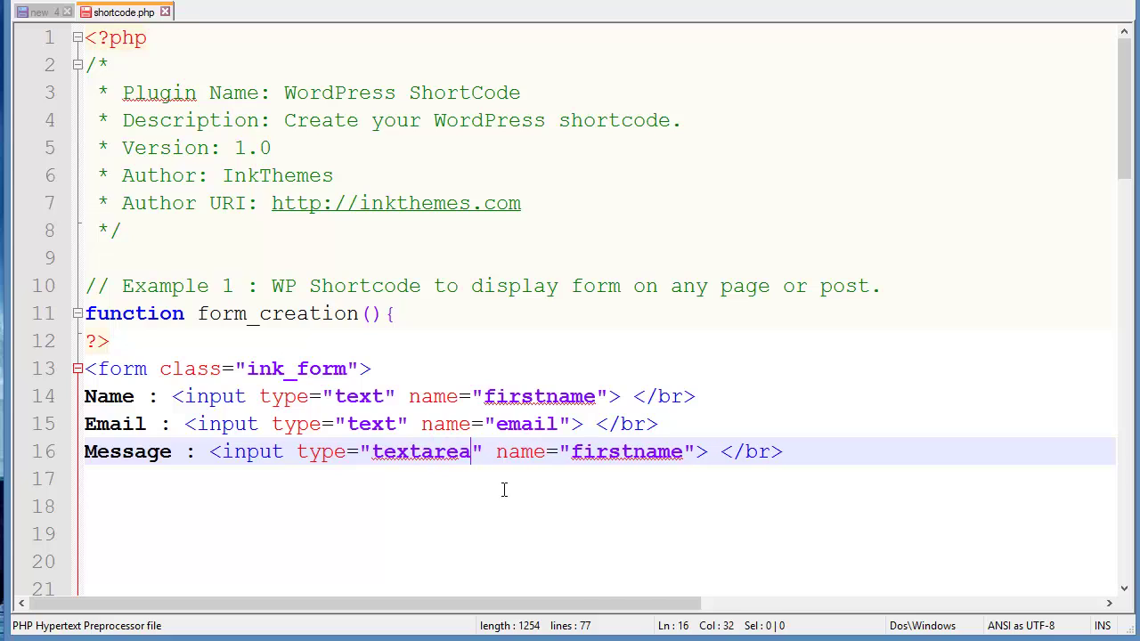
left_click_drag(686, 451, 570, 453)
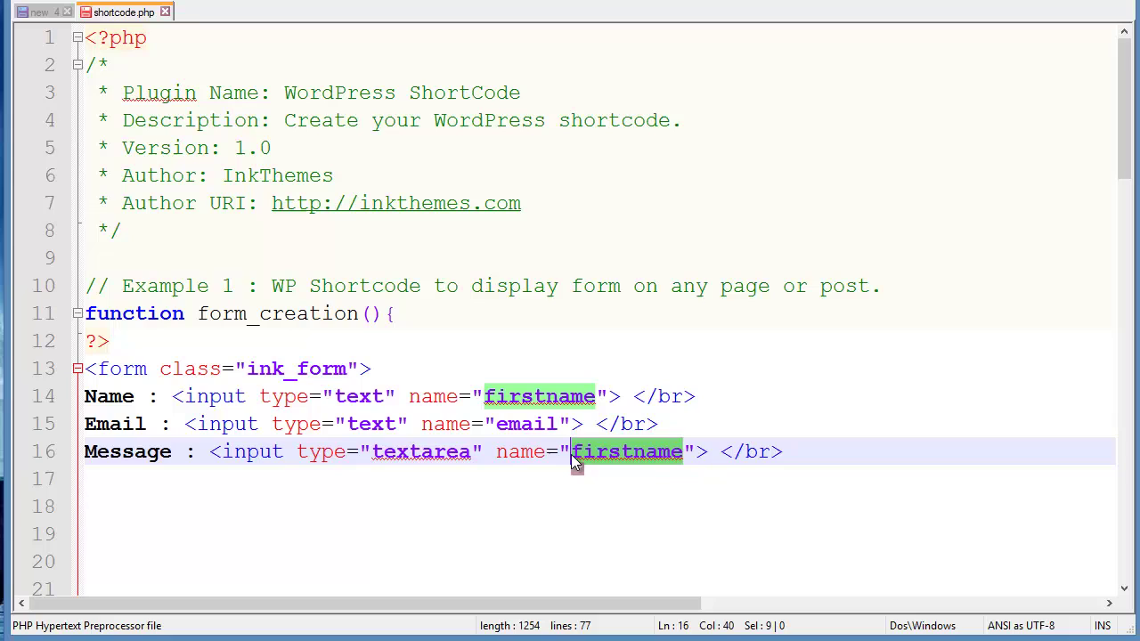
type("messa")
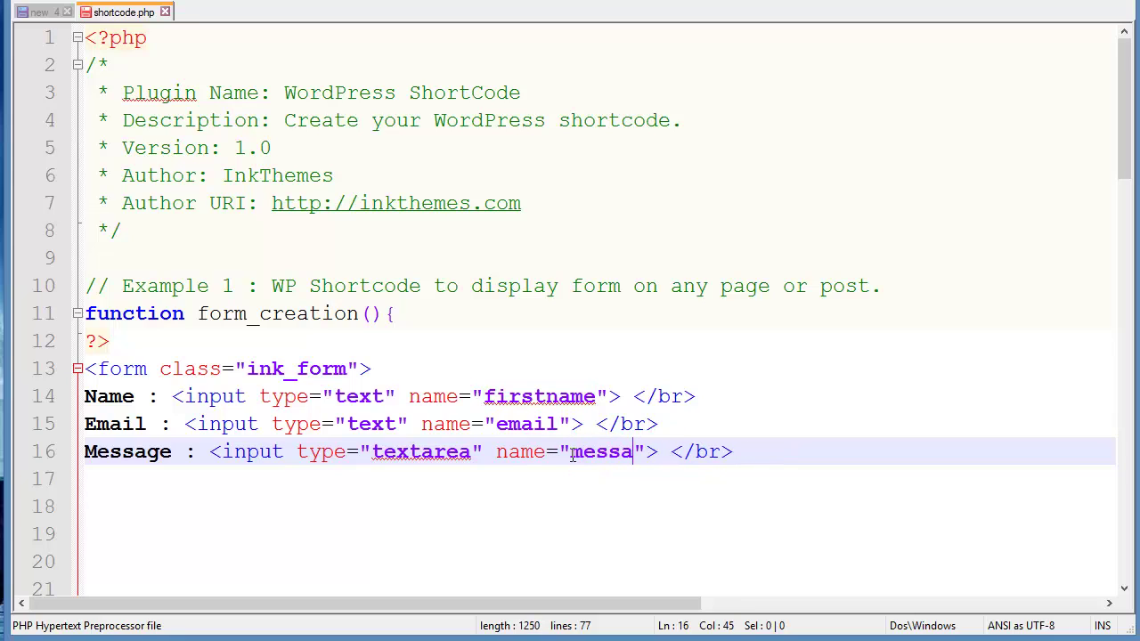
type("ge")
left_click(775, 456)
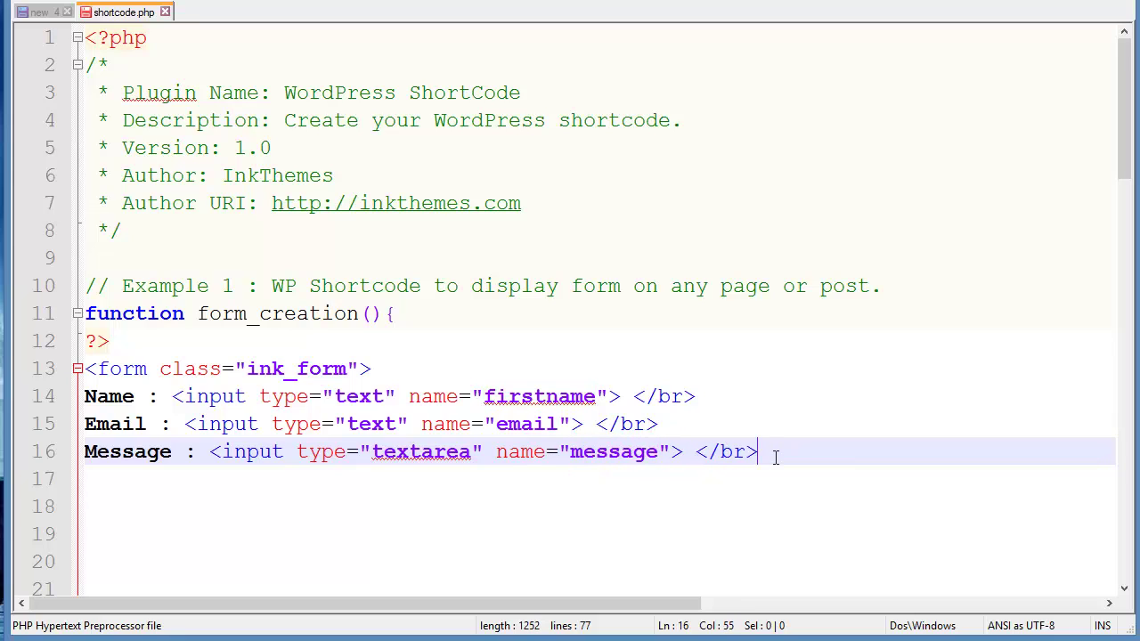
key("Return")
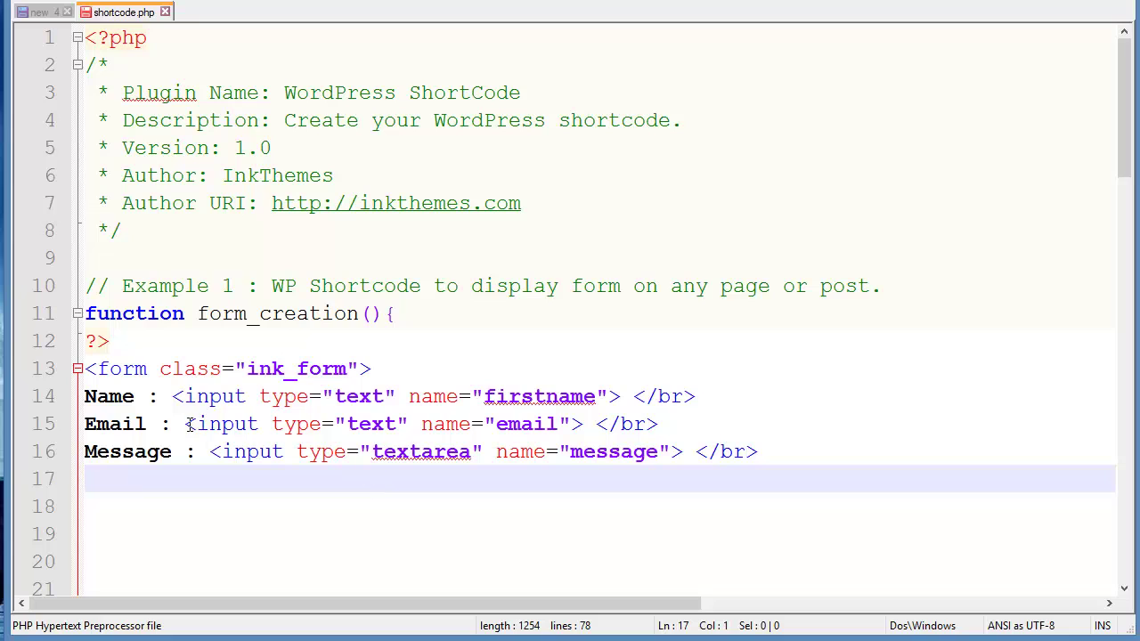
left_click_drag(185, 424, 675, 423)
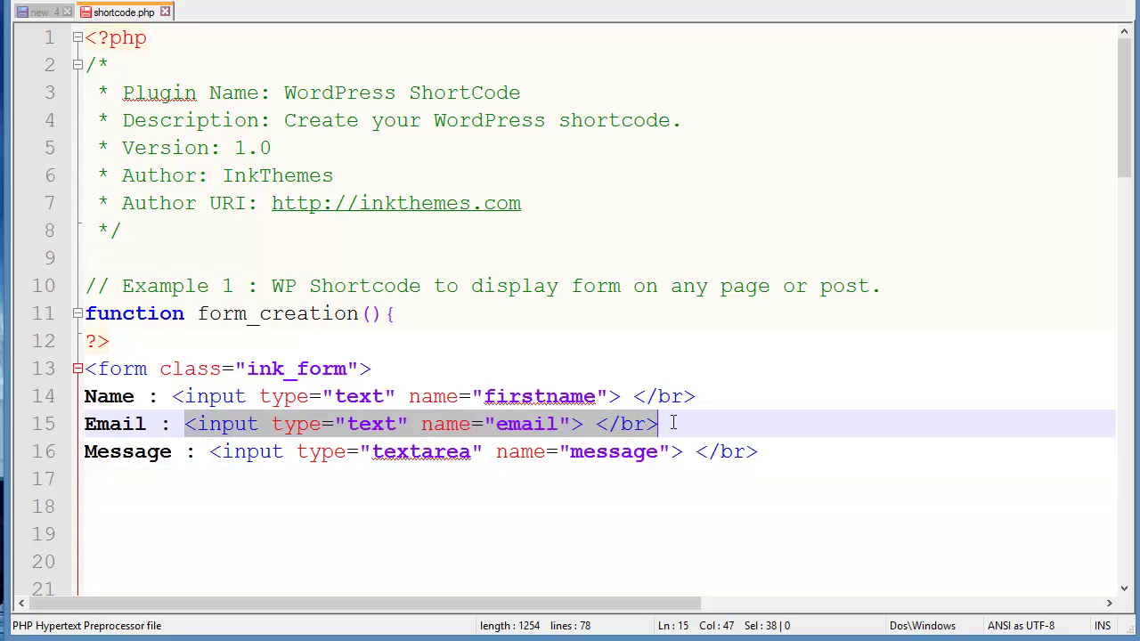
Copy the Email input tag to a new line as a submit input named submit.
key("ctrl+c")
left_click(810, 451)
key("Return")
key("ctrl+v")
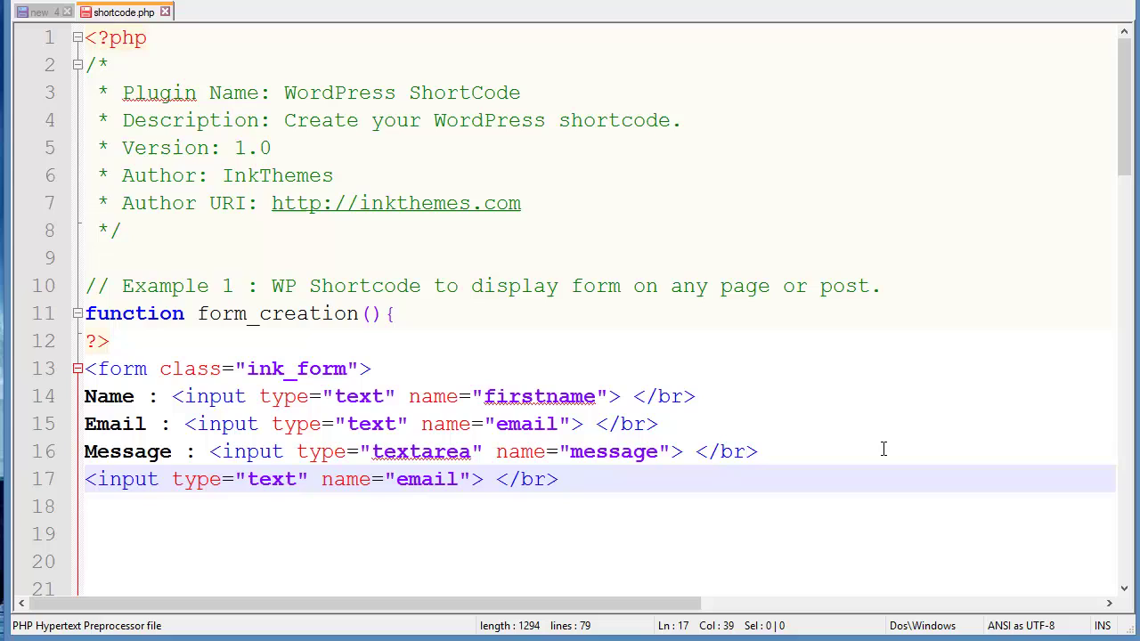
left_click_drag(297, 482, 247, 486)
type("submi")
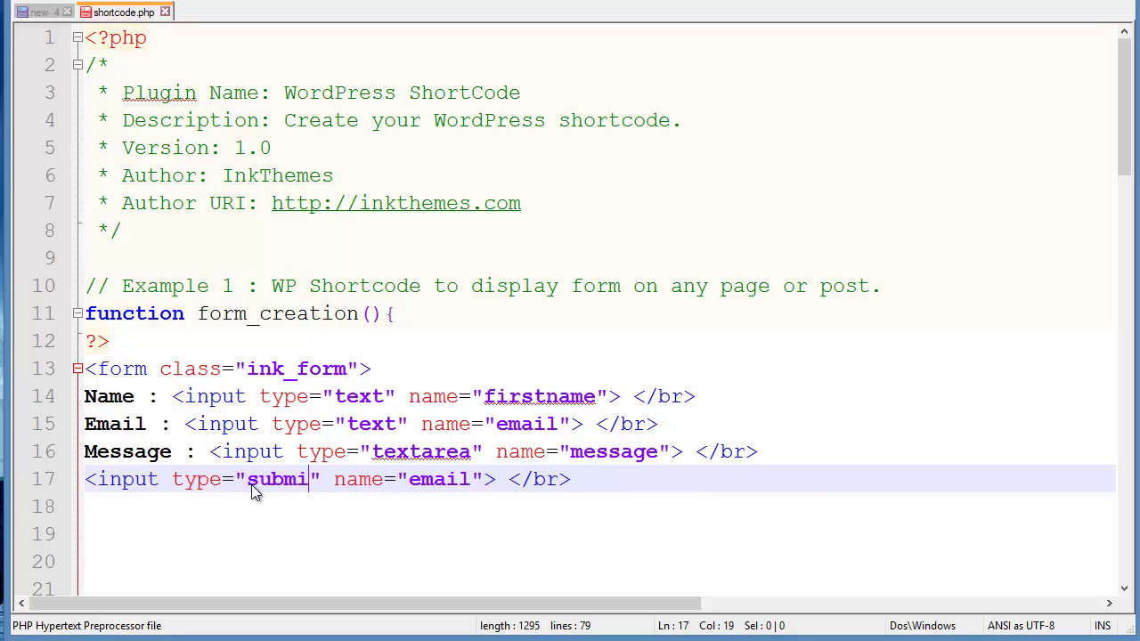
type("t")
left_click(483, 481)
left_click_drag(483, 481, 422, 483)
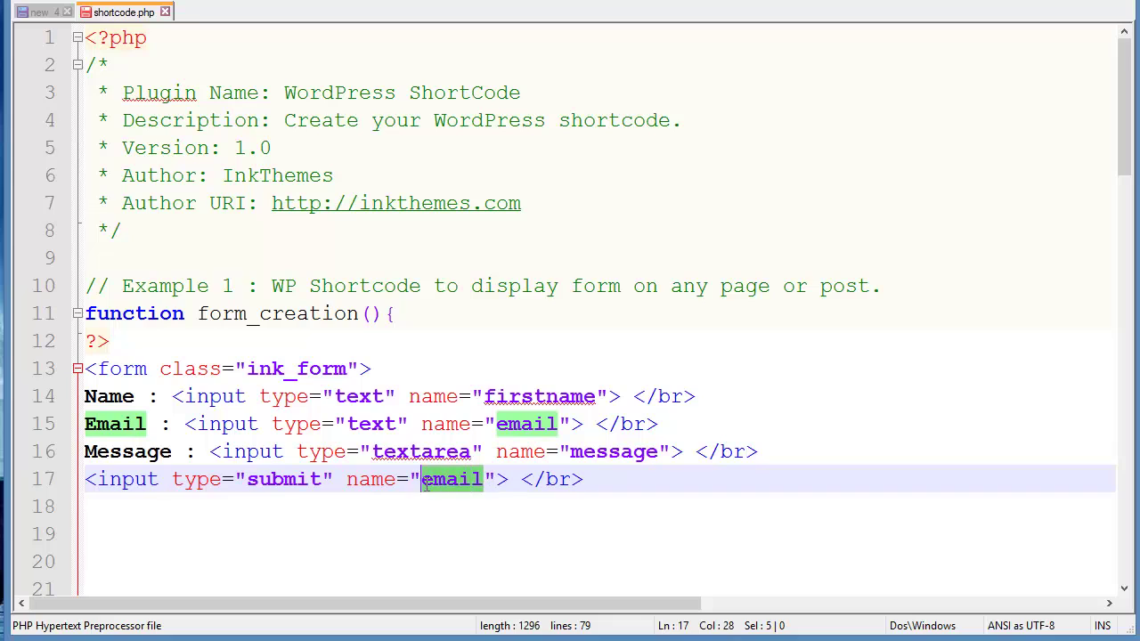
type("su")
key("BackSpace")
key("BackSpace")
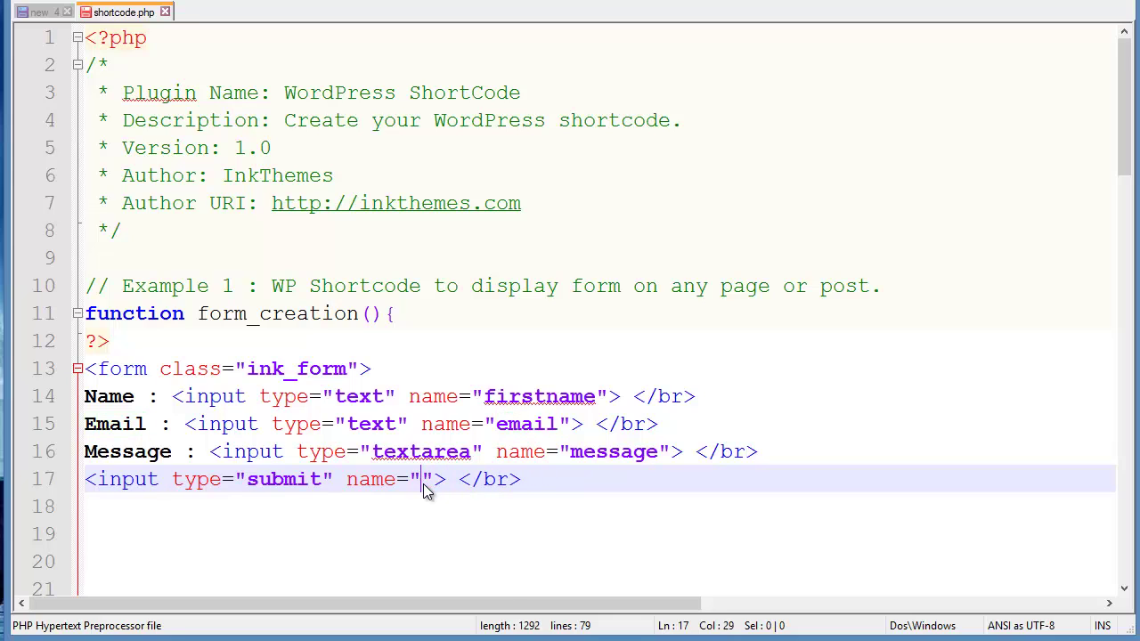
type("submit")
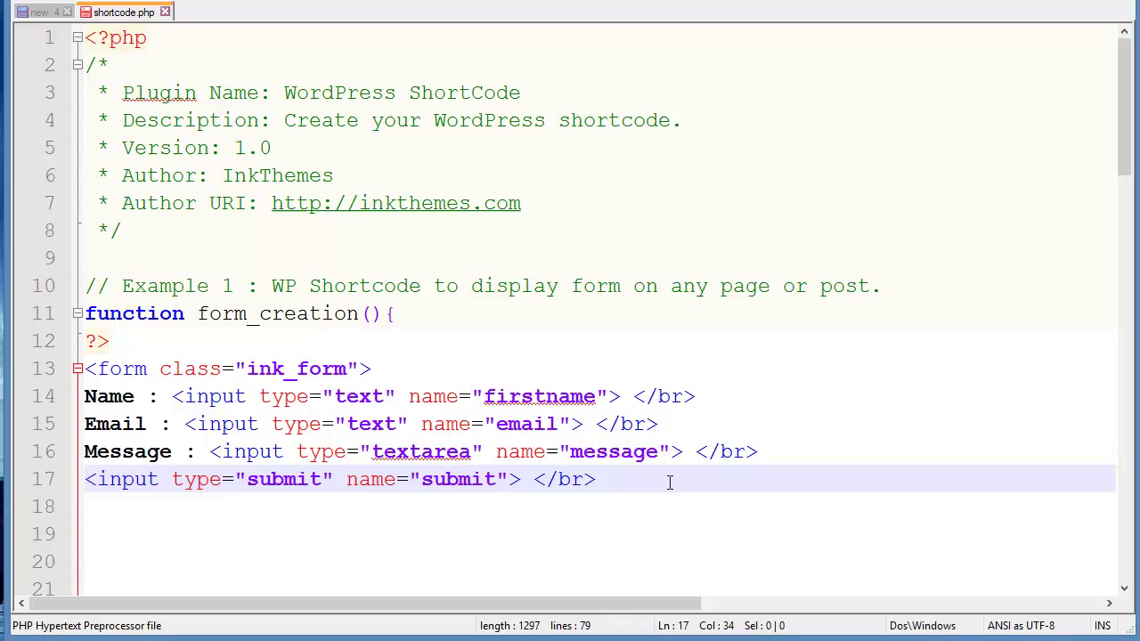
Close the form with a </form> tag on the next line.
left_click(670, 482)
key("Return")
type("</form")
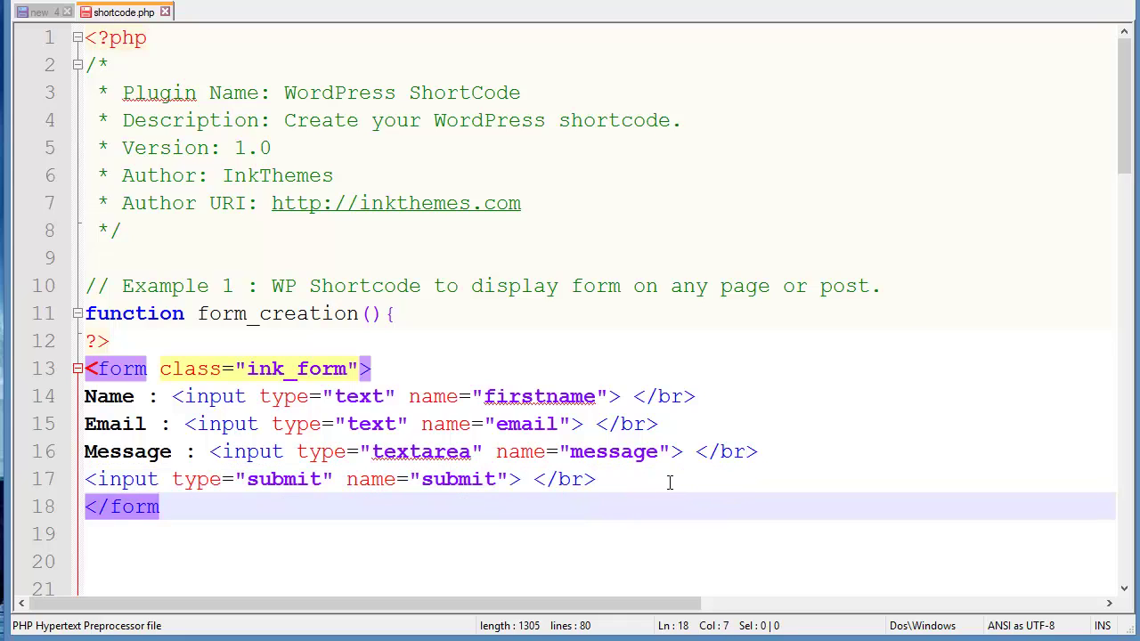
type(">")
key("Return")
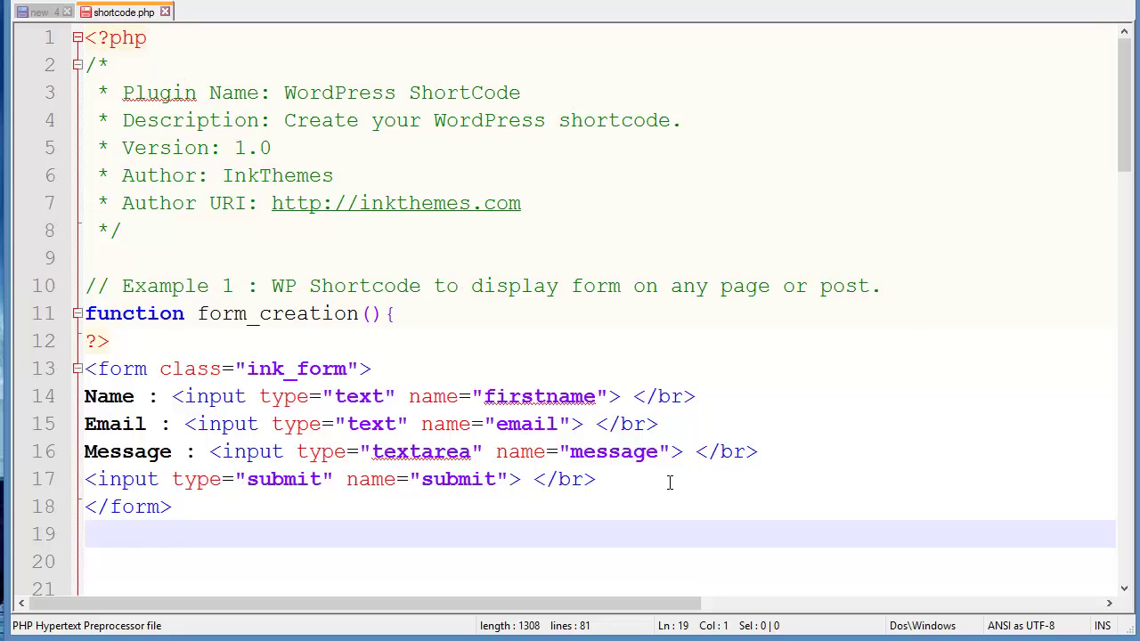
Reopen PHP with <?php and close the form_creation function with a brace.
type("<")
key("BackSpace")
type("<?php")
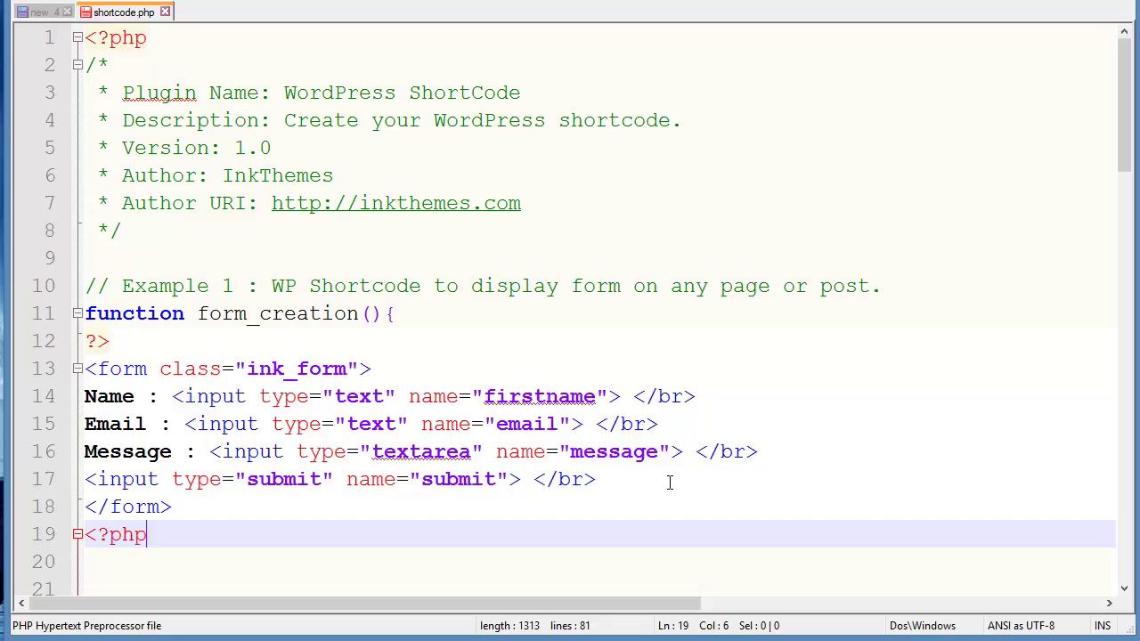
key("Return")
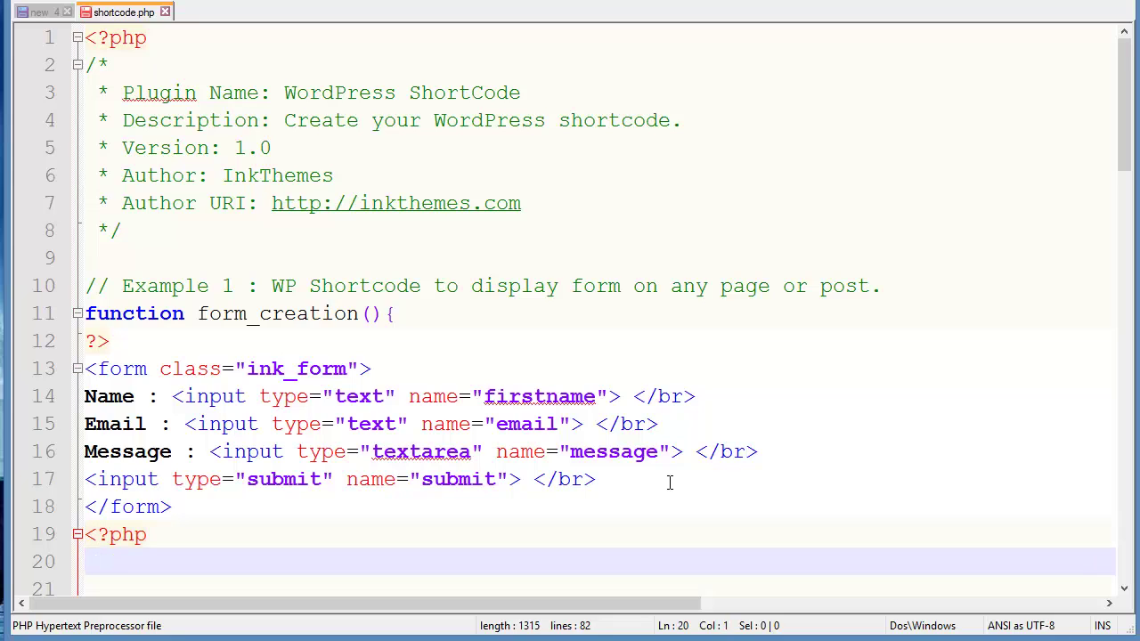
type("}")
key("Return")
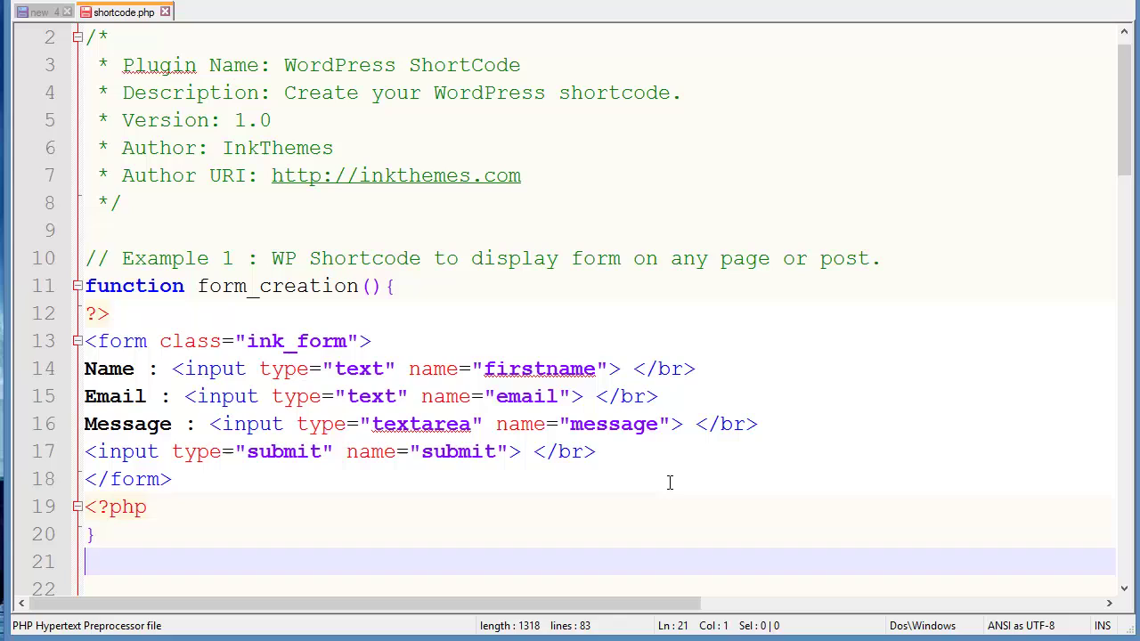
Register the shortcode with add_shortcode('form', 'form_creation'); and close PHP with ?>.
type("add_shortc")
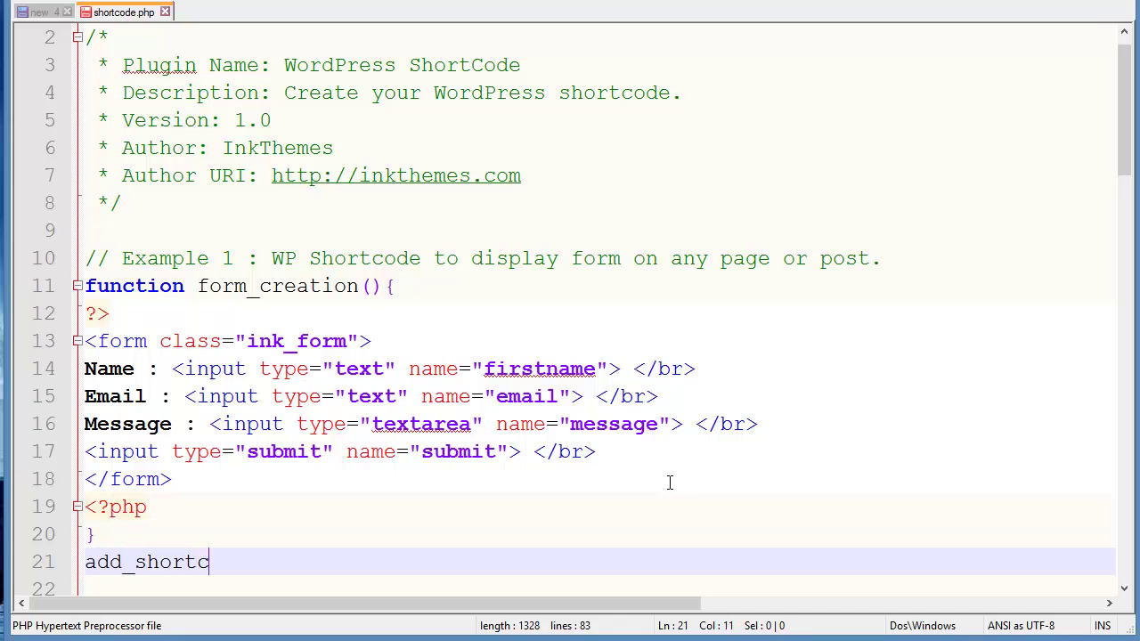
type("ode(")
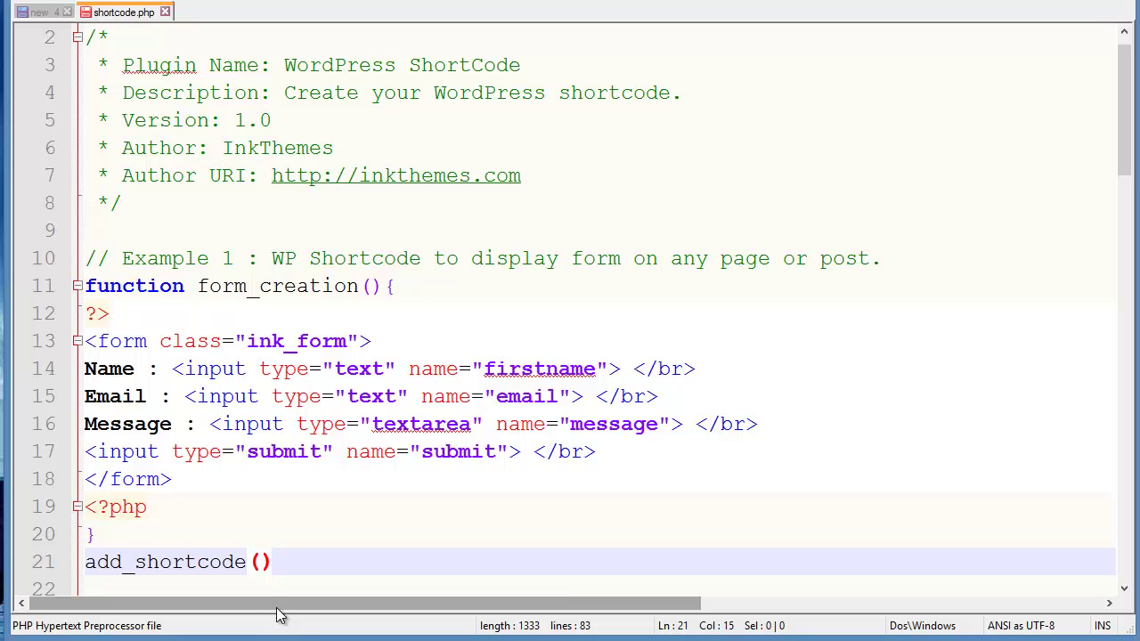
type("'form")
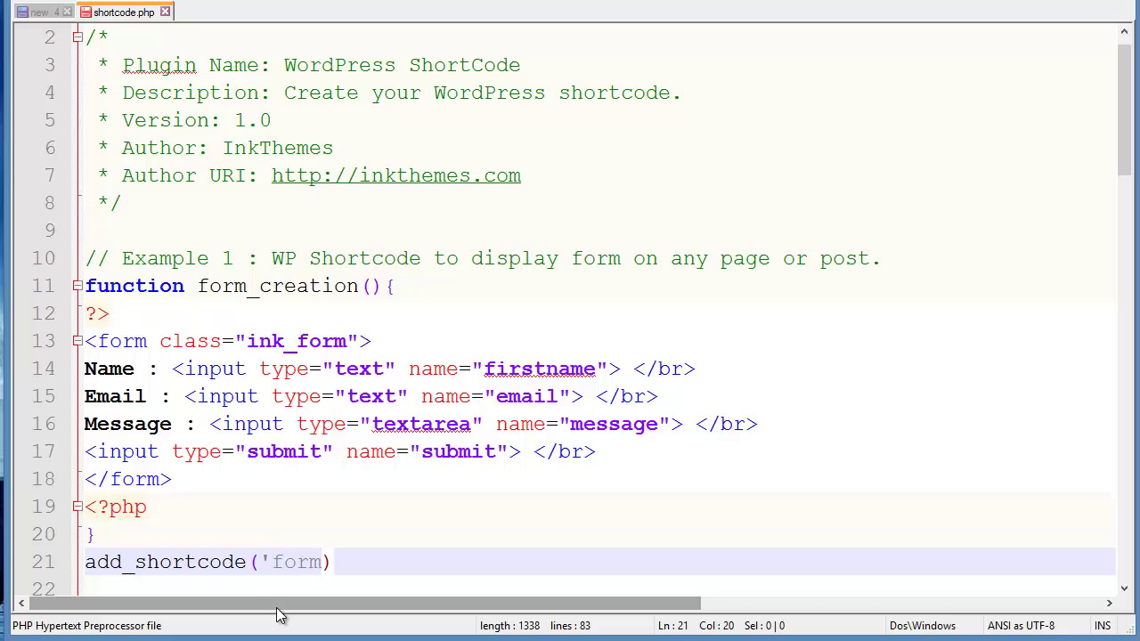
type("', ")
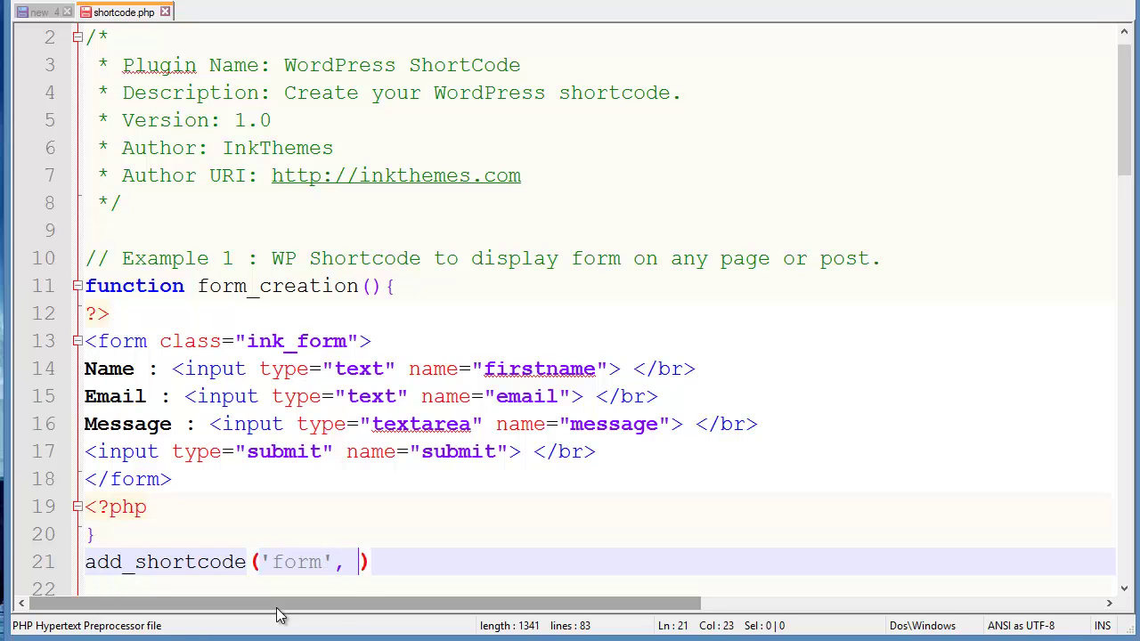
type("'form")
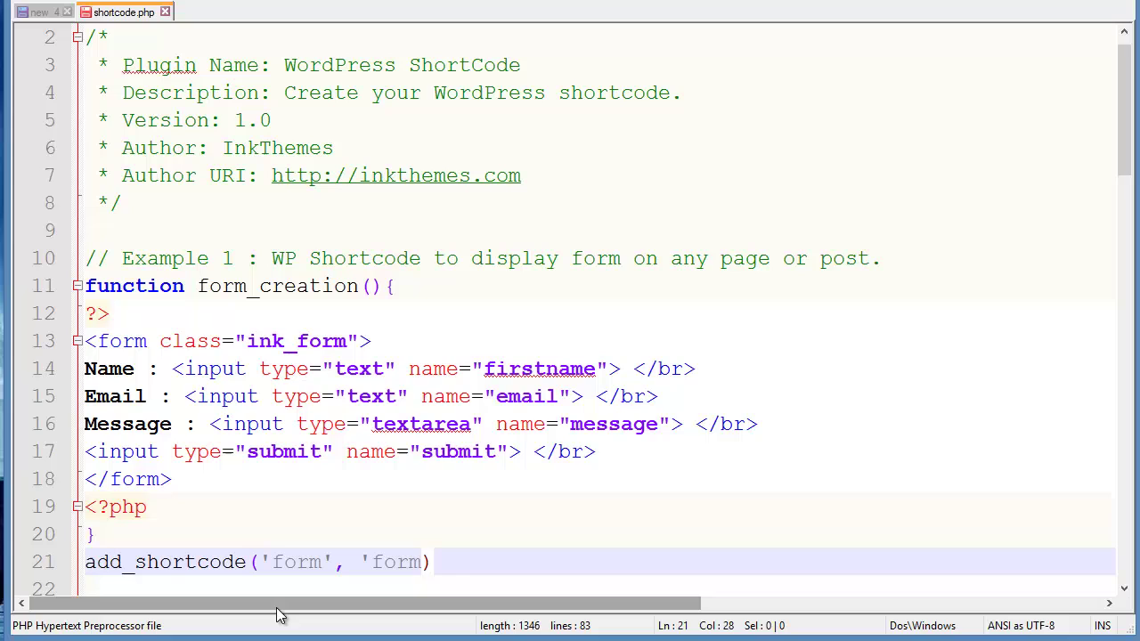
type("_creation'")
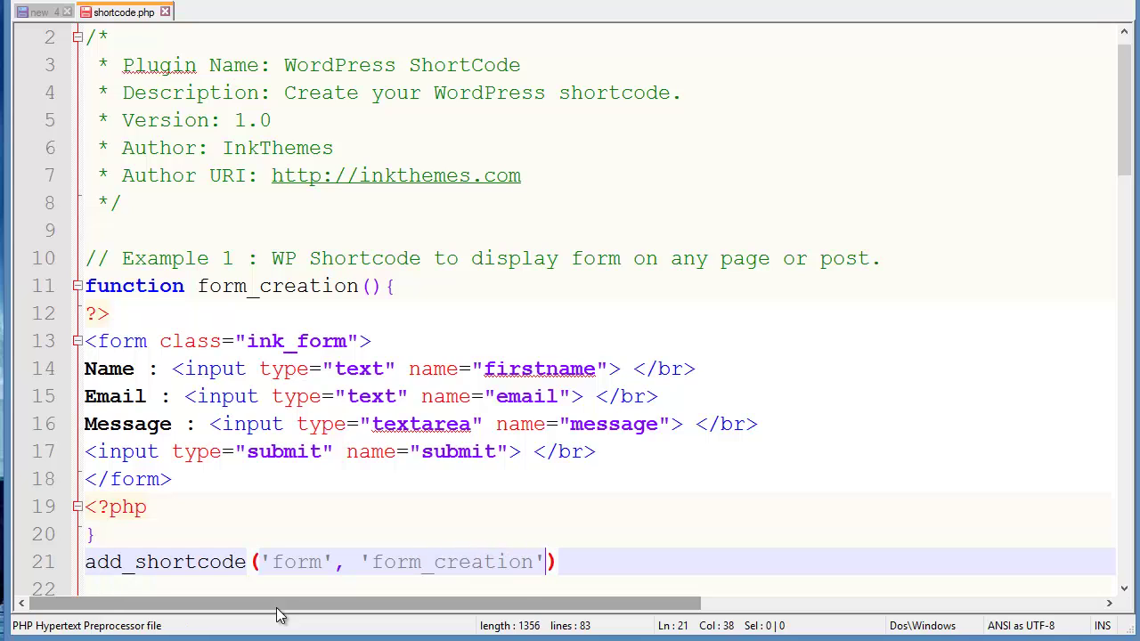
left_click(580, 563)
type(";")
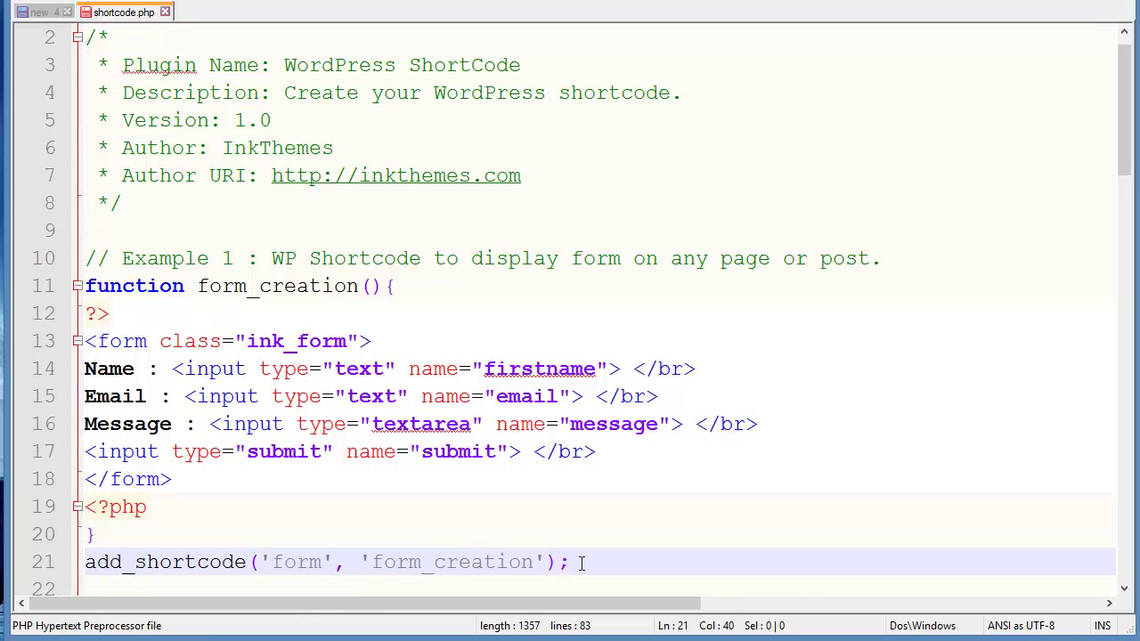
key("Return")
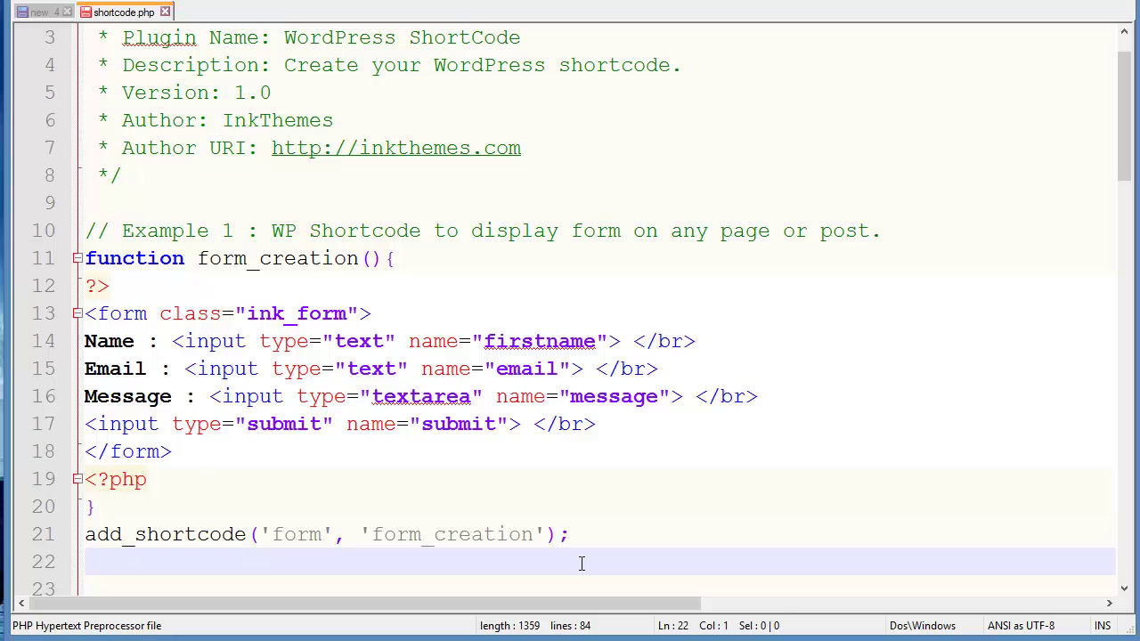
type("?>")
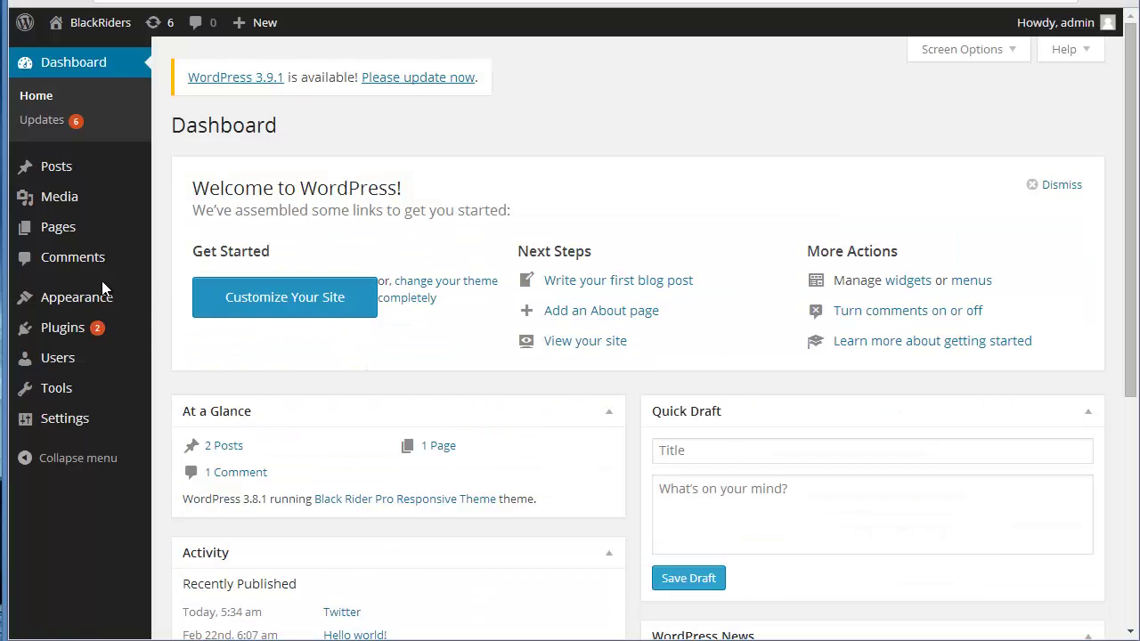
Activate the WordPress ShortCode plugin from Installed Plugins and show the Pages list.
left_click(221, 331)
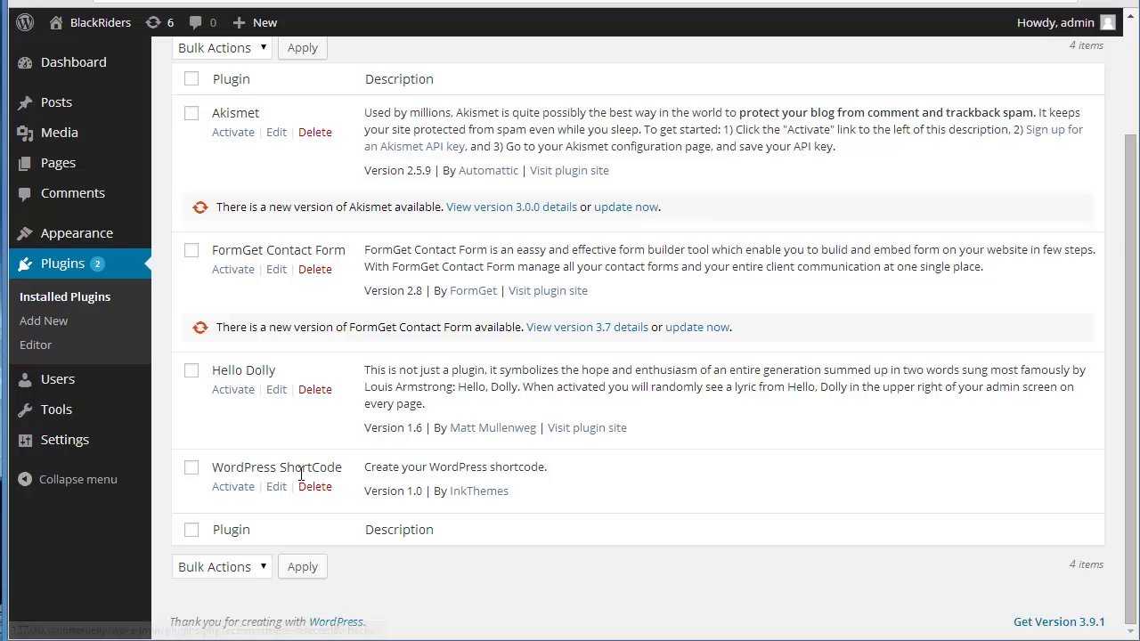
left_click(234, 486)
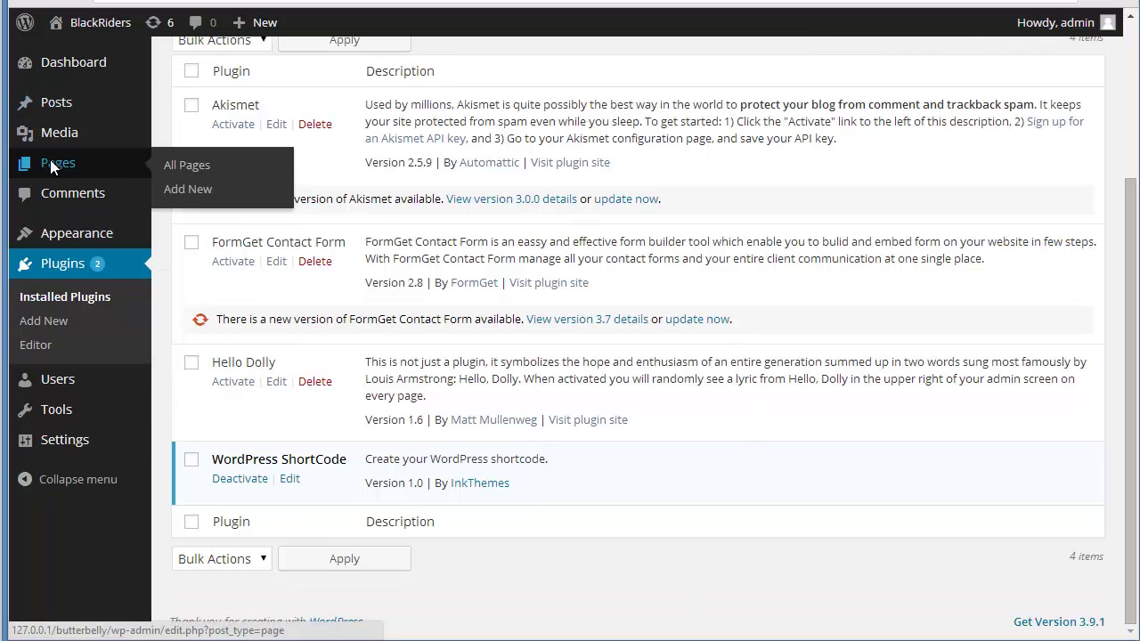
left_click(54, 162)
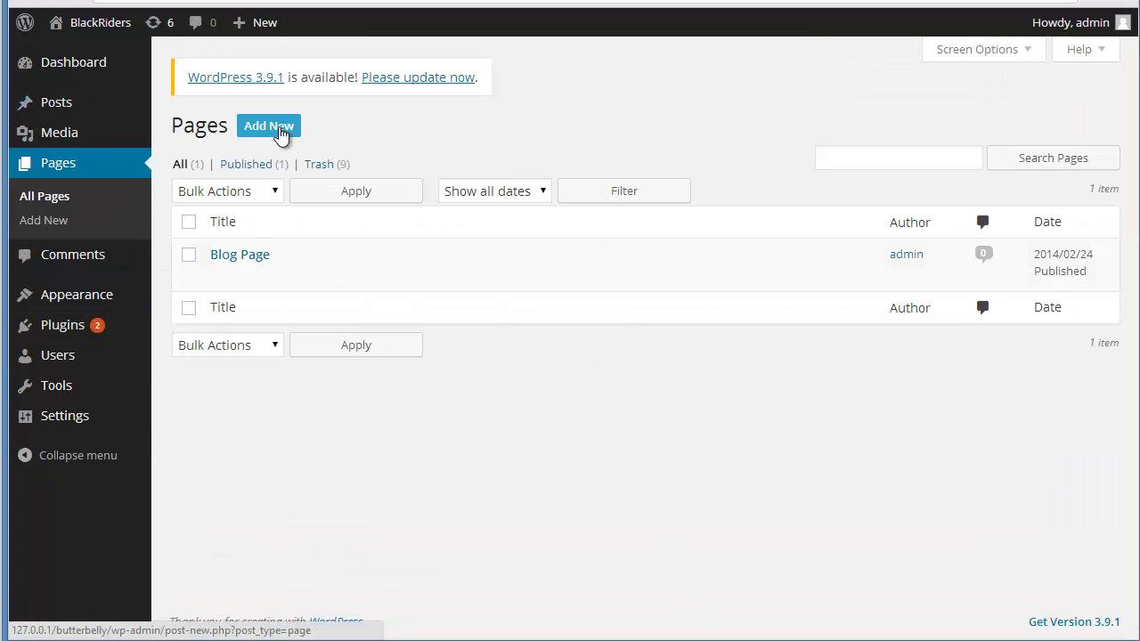
Create a new page titled Form with the [form] shortcode as its body.
left_click(278, 126)
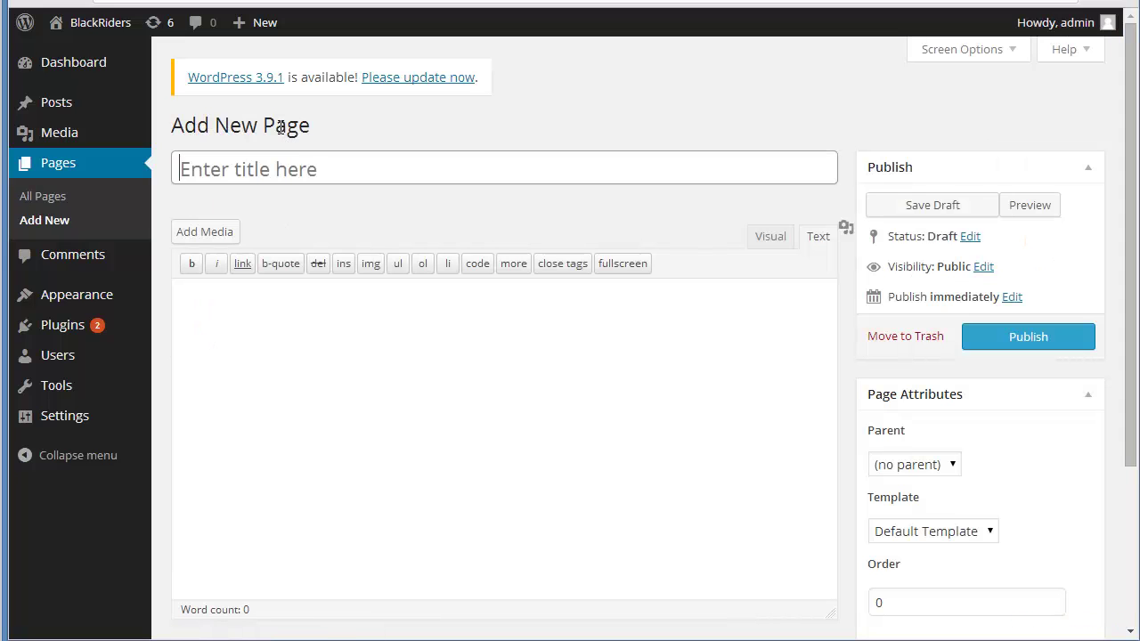
type("form")
key("BackSpace")
key("BackSpace")
key("BackSpace")
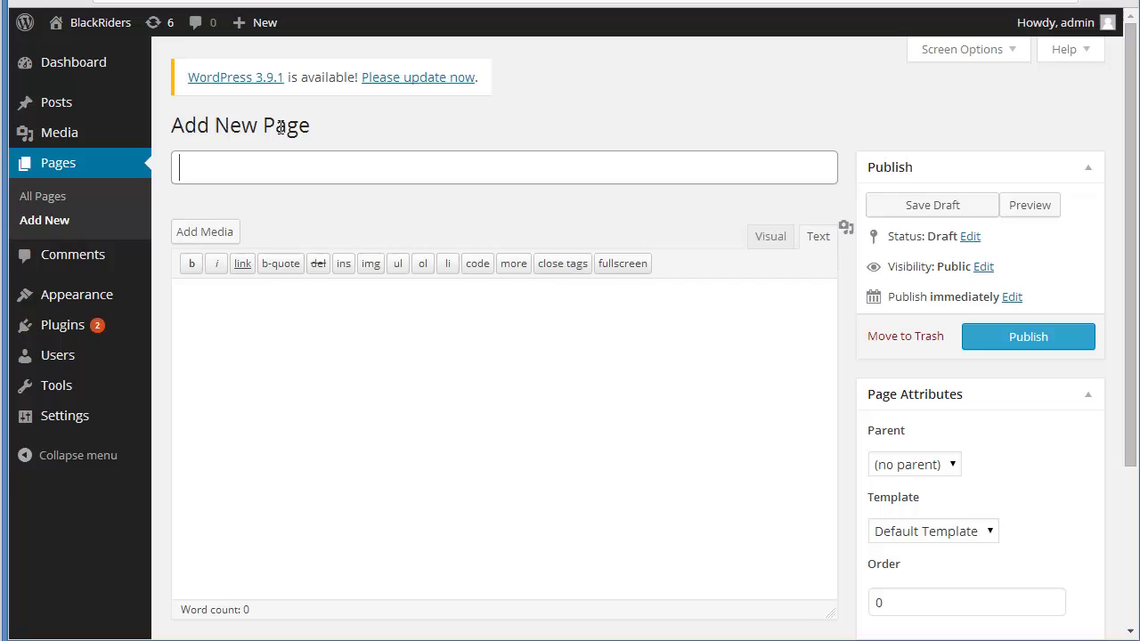
type("Form")
left_click(299, 339)
type("[form")
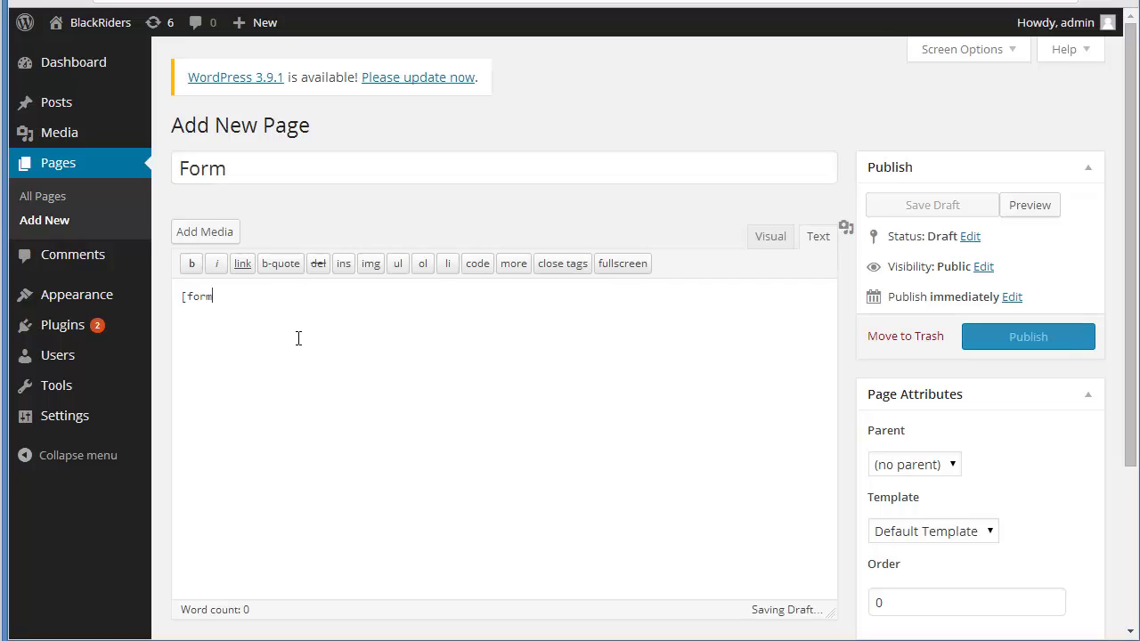
type("]")
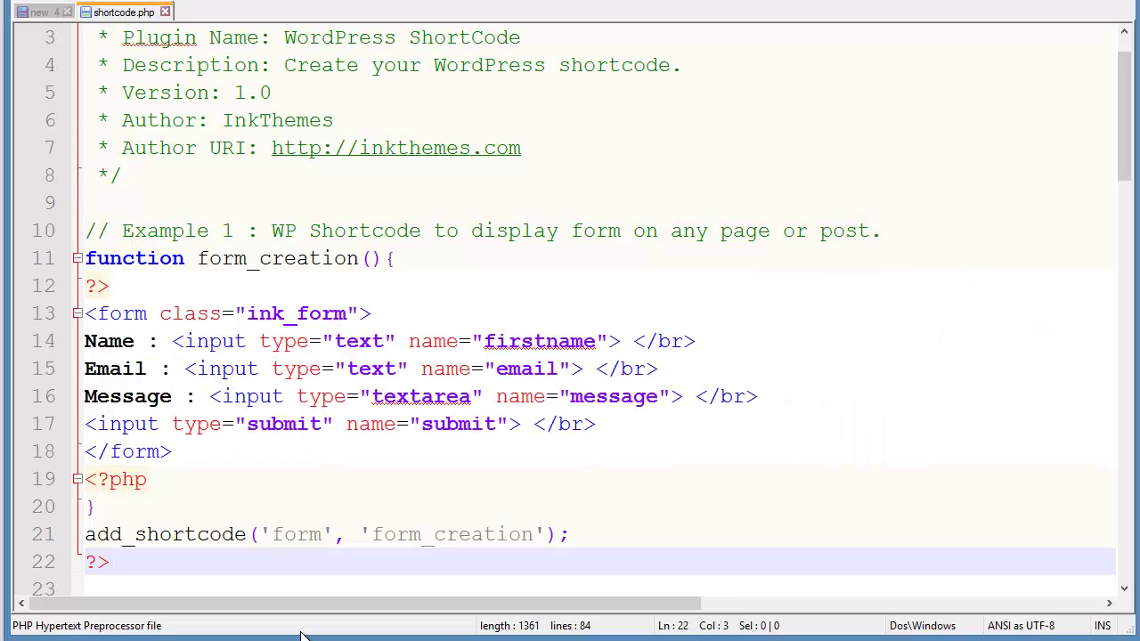
Publish the Form page and open its live view.
scroll(226, 468, "down", 1)
double_click(276, 454)
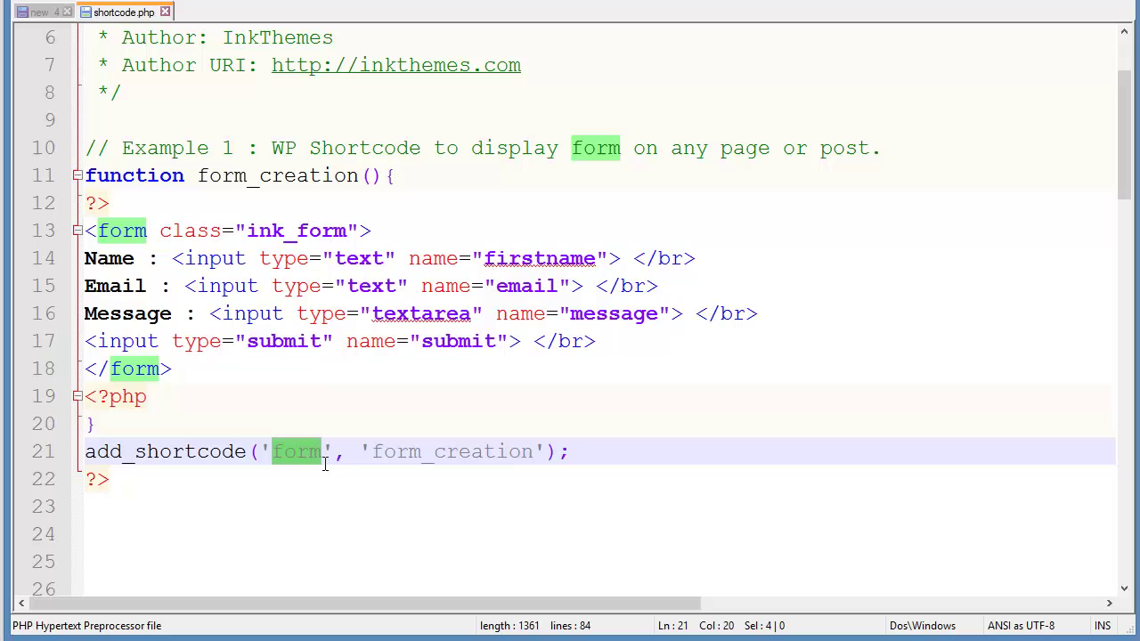
left_click(315, 485)
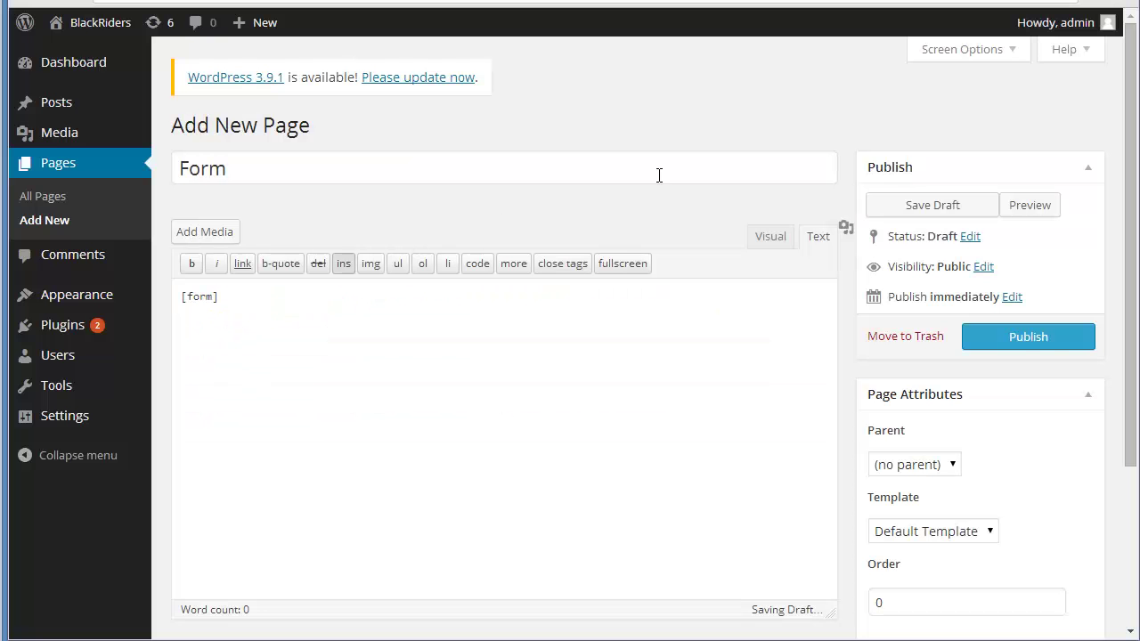
left_click(1026, 338)
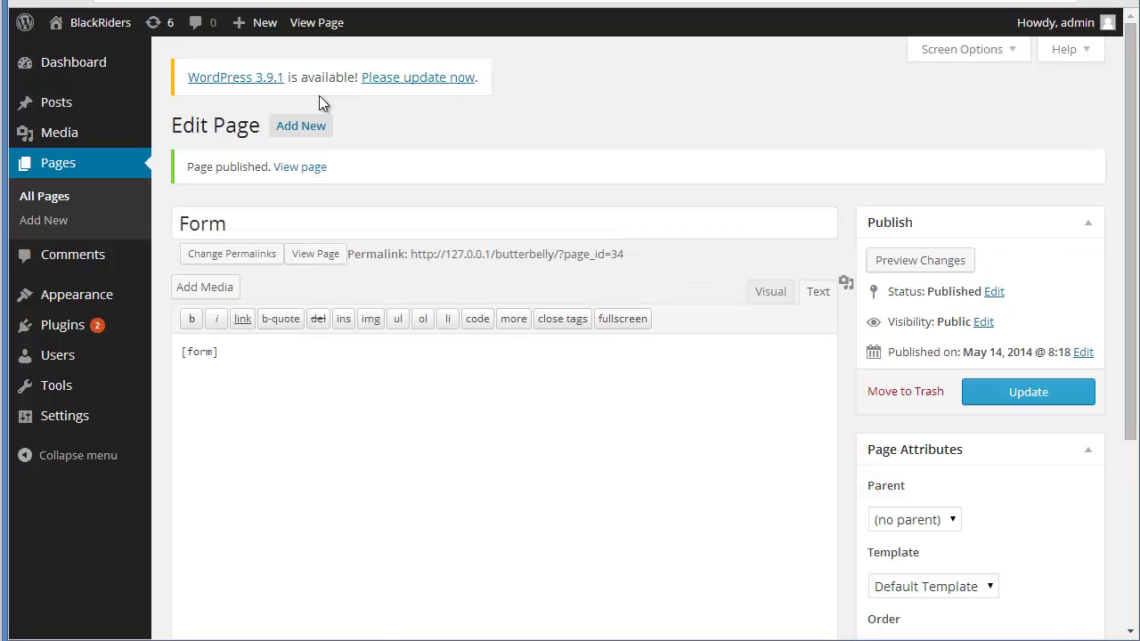
left_click(296, 168)
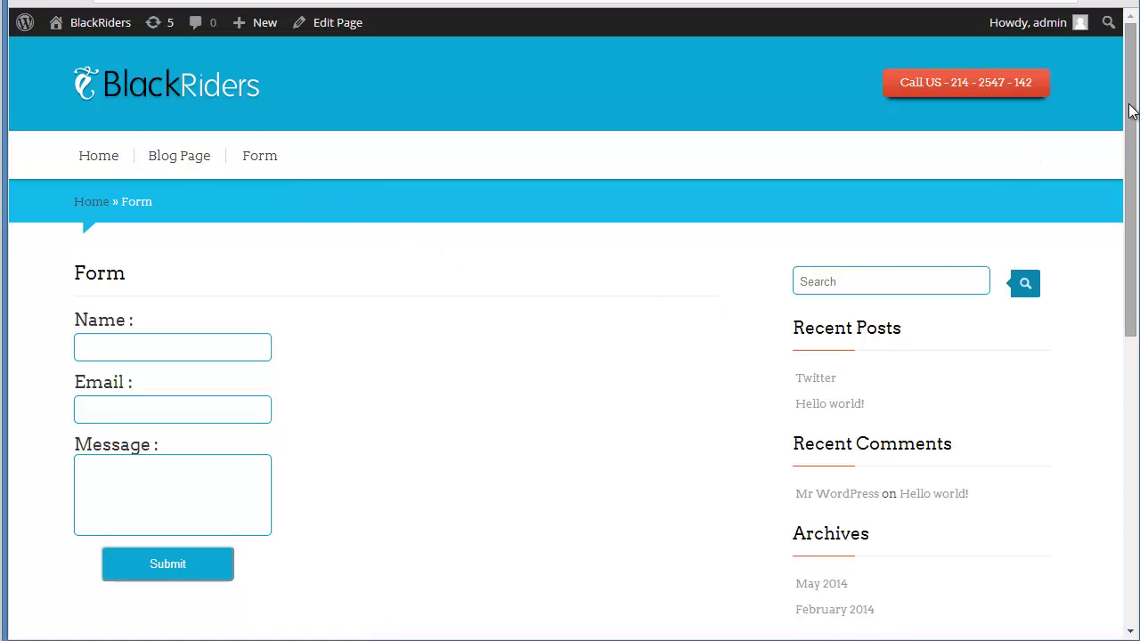
Scroll the live Form page to show the Name, Email, Message fields and Submit button.
scroll(1132, 110, "down", 1)
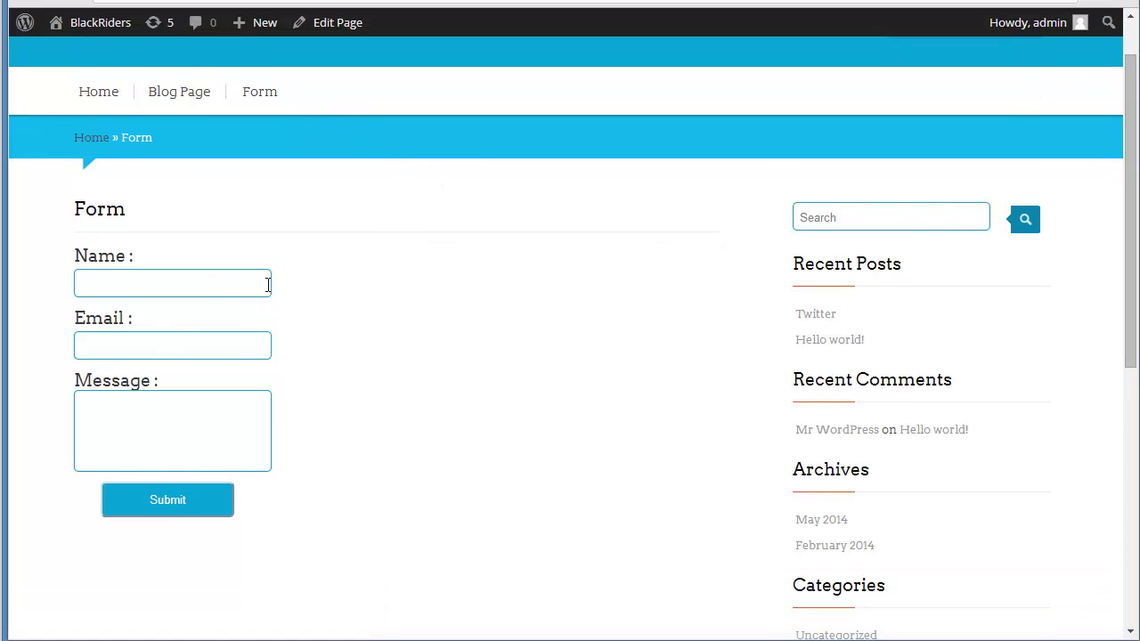